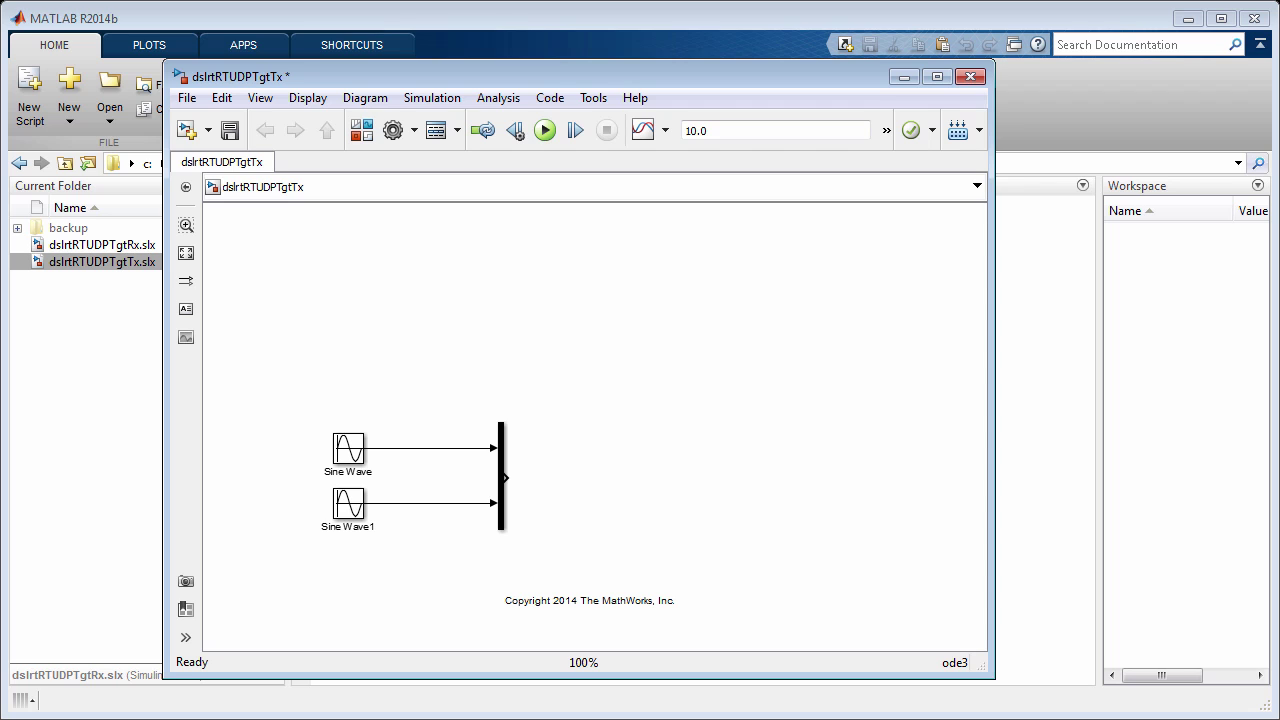
Place a Real-time UDP Configuration block from the Simulink Real-Time library into the model
{"action": "left_click", "coordinate": [359, 131]}
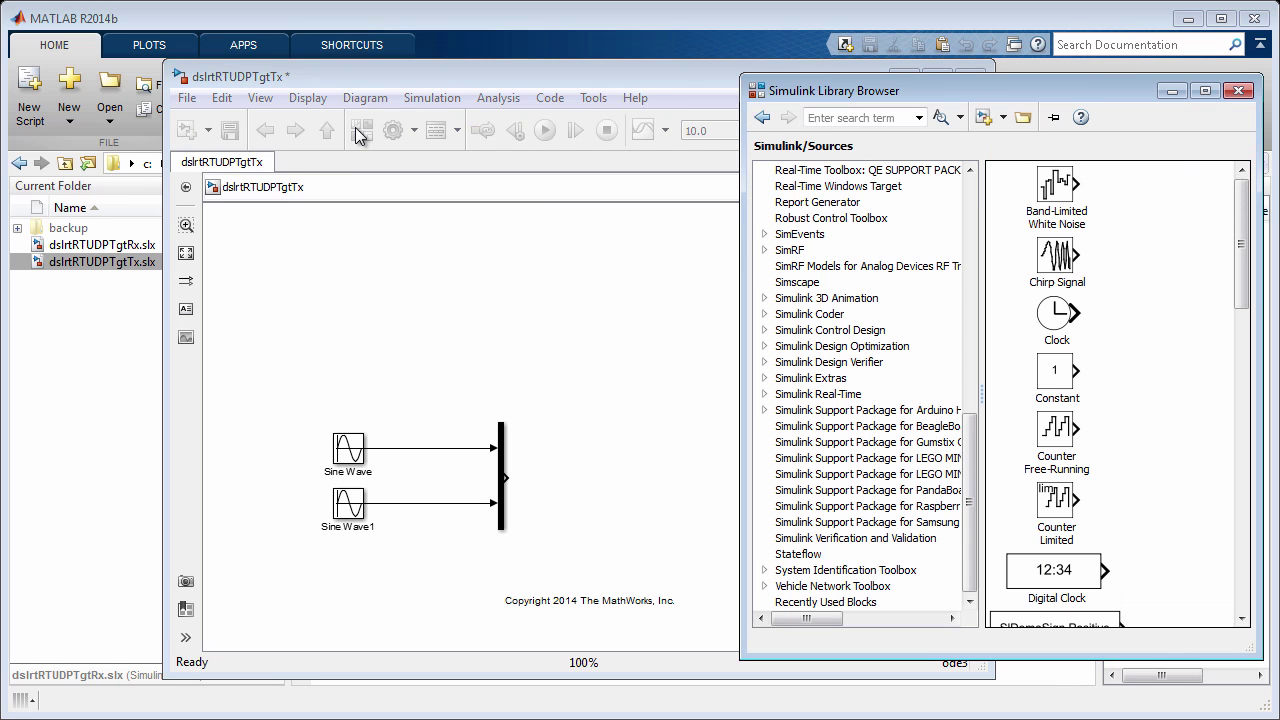
{"action": "left_click", "coordinate": [765, 394]}
{"action": "left_click_drag", "start_coordinate": [970, 423], "coordinate": [968, 483]}
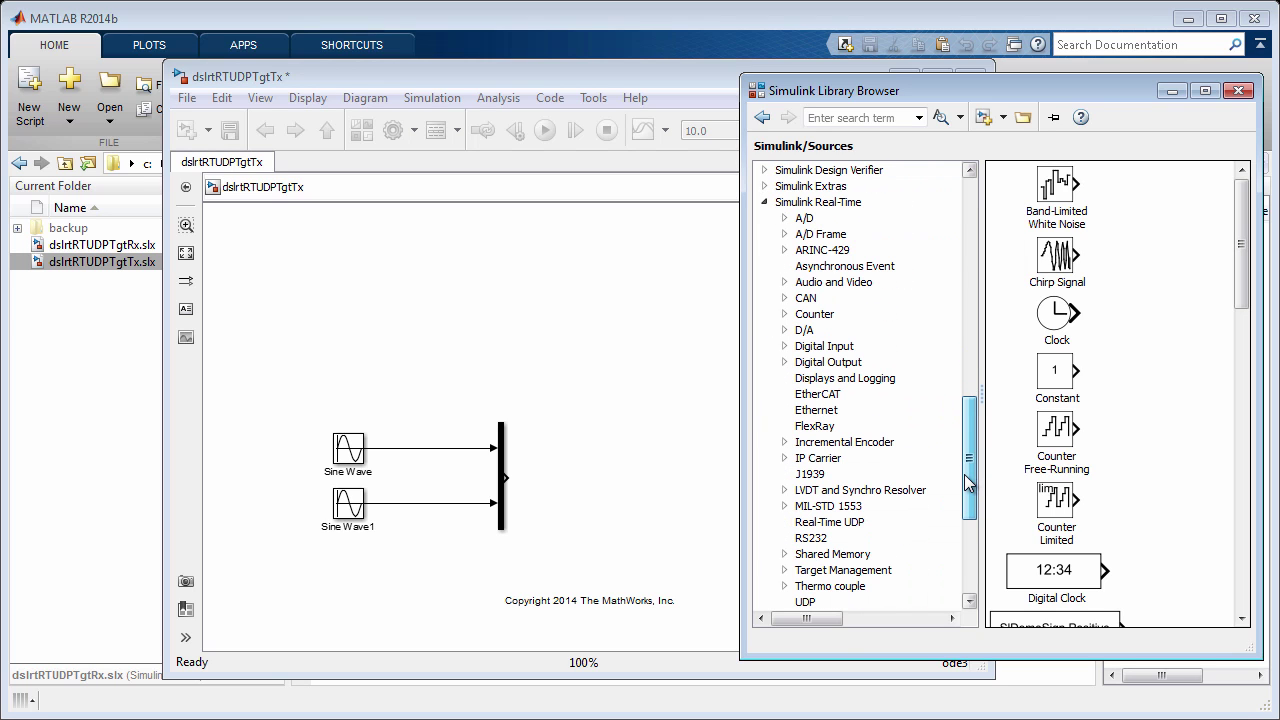
{"action": "left_click", "coordinate": [855, 522]}
{"action": "left_click_drag", "start_coordinate": [1020, 192], "coordinate": [464, 288]}
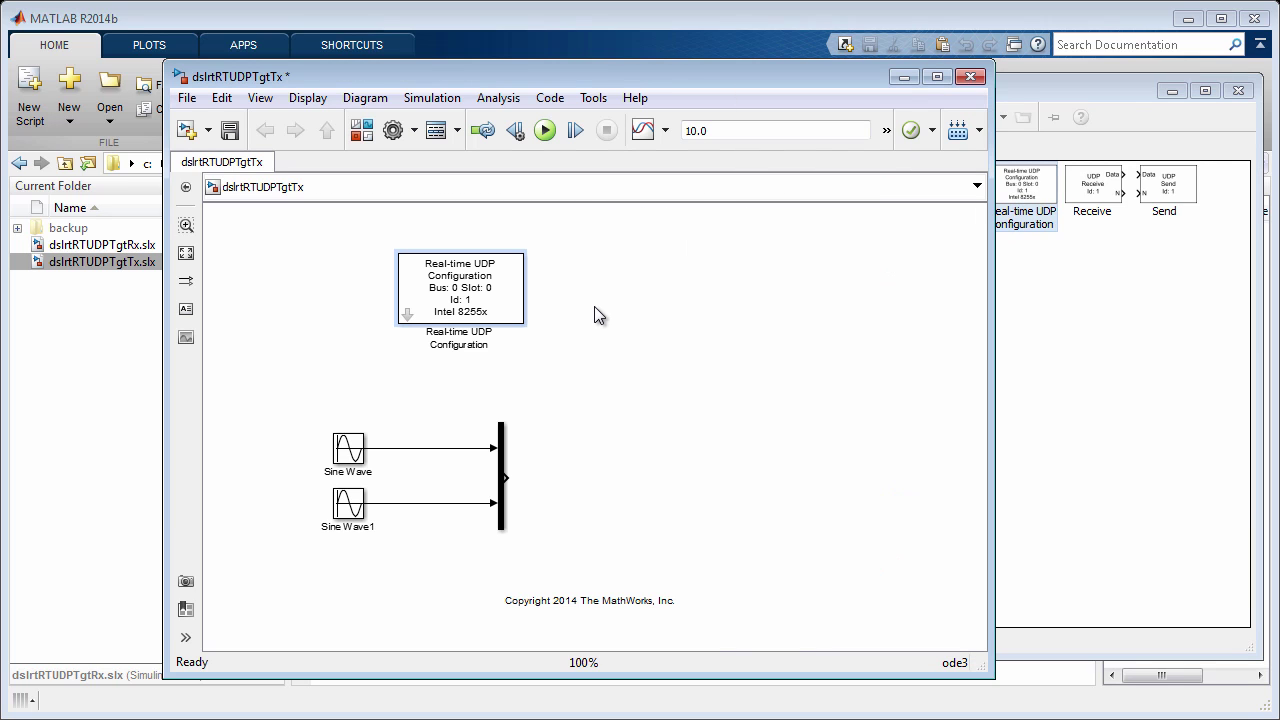
Give the configuration block IP 30.30.30.1, Intel Gigabit driver, PCI bus 5, slot 0, and apply
{"action": "double_click", "coordinate": [458, 302]}
{"action": "double_click", "coordinate": [610, 217]}
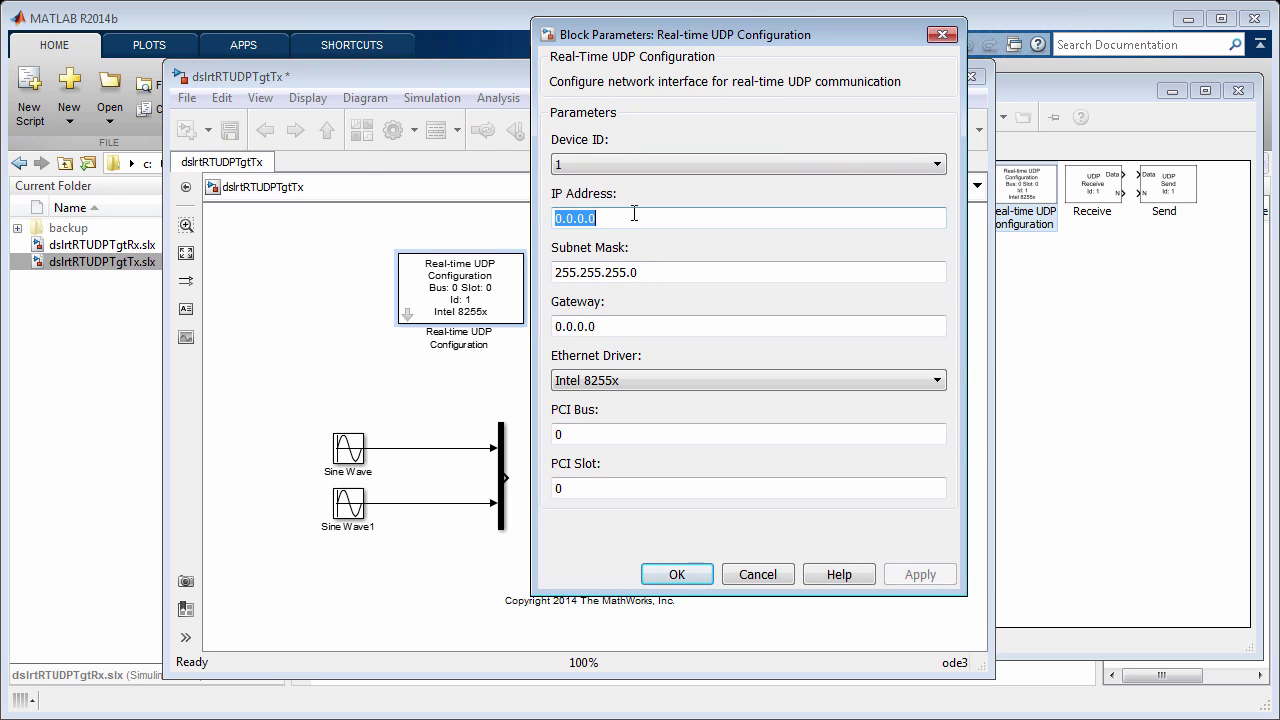
{"action": "type", "text": "30.30.30.1"}
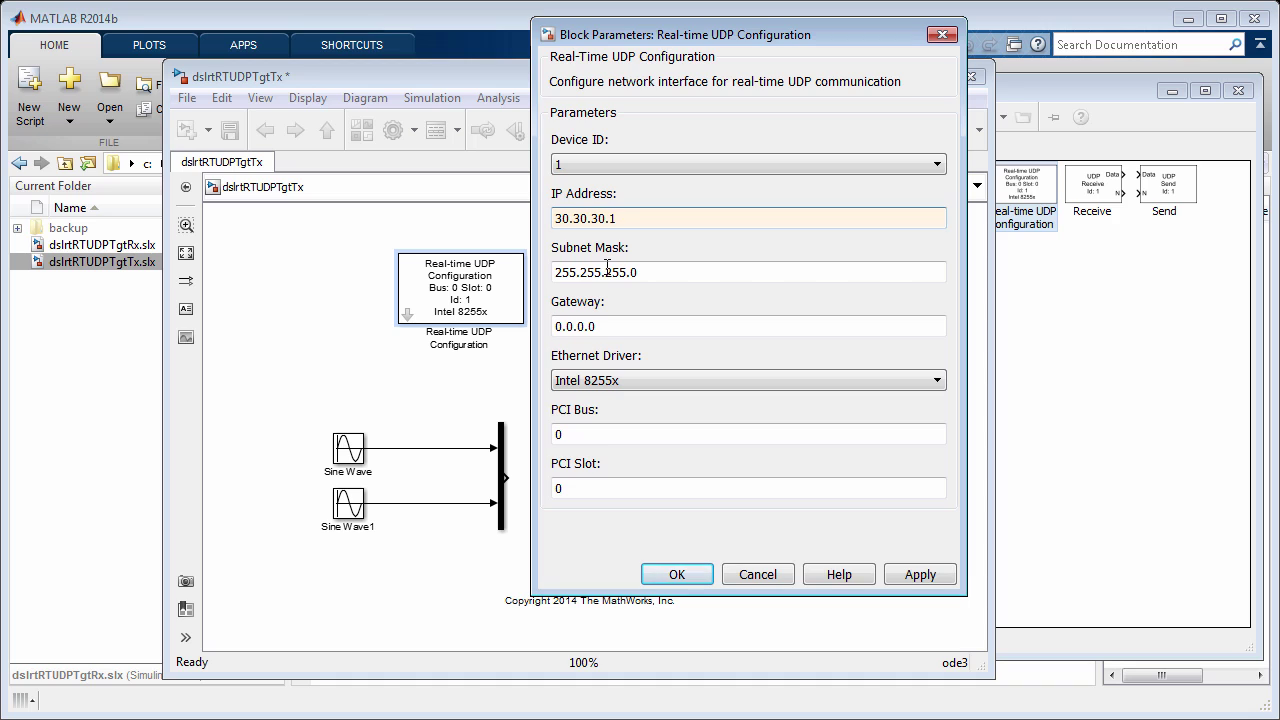
{"action": "left_click", "coordinate": [600, 382]}
{"action": "left_click", "coordinate": [604, 411]}
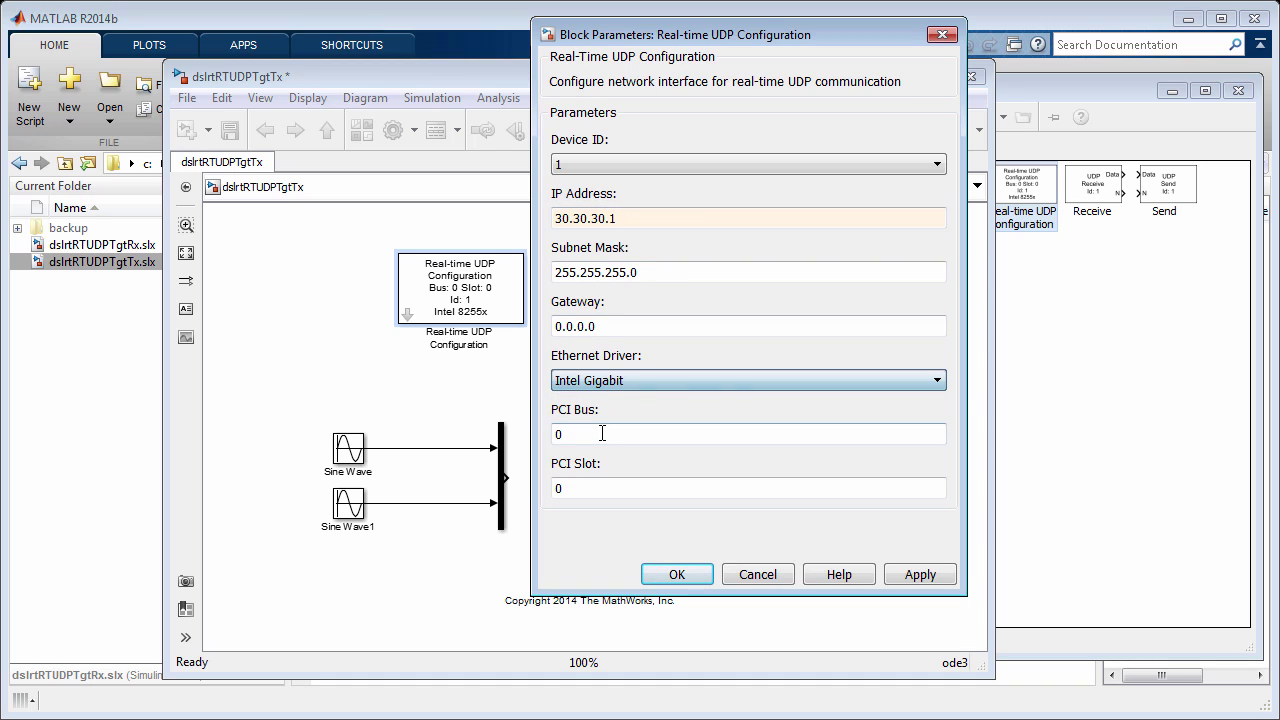
{"action": "double_click", "coordinate": [602, 433]}
{"action": "type", "text": "5"}
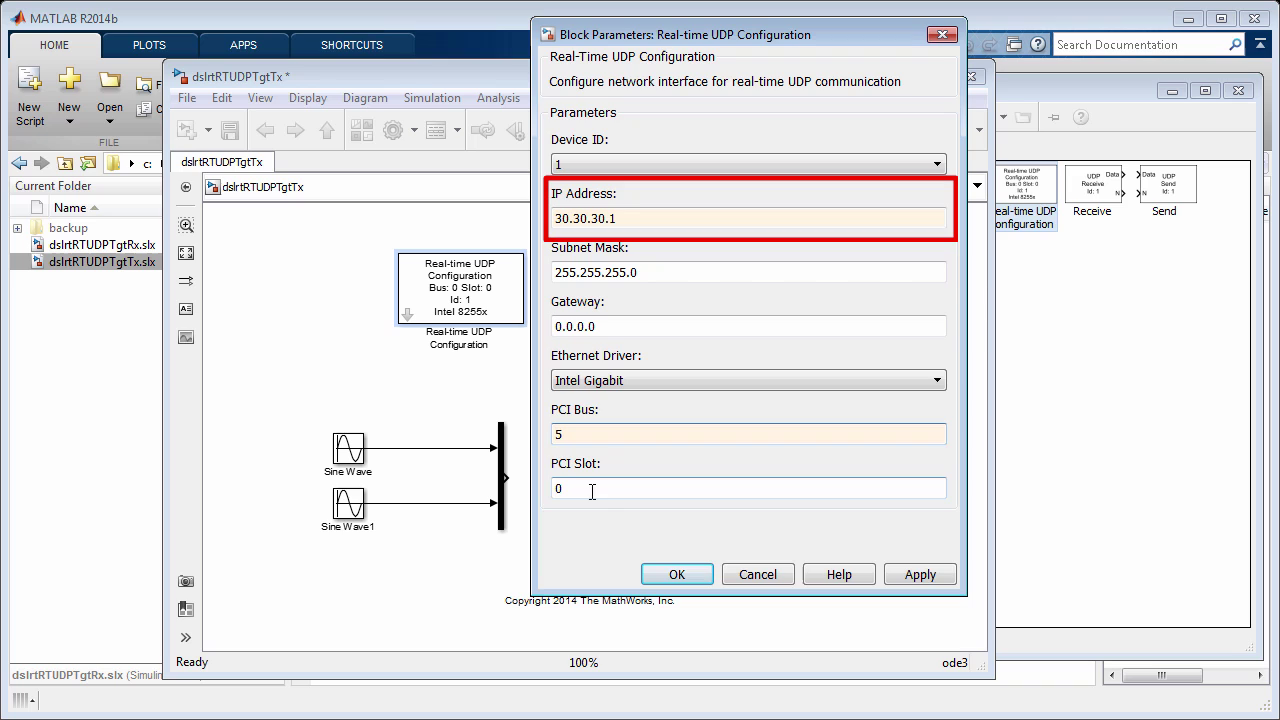
{"action": "double_click", "coordinate": [612, 494]}
{"action": "type", "text": "0"}
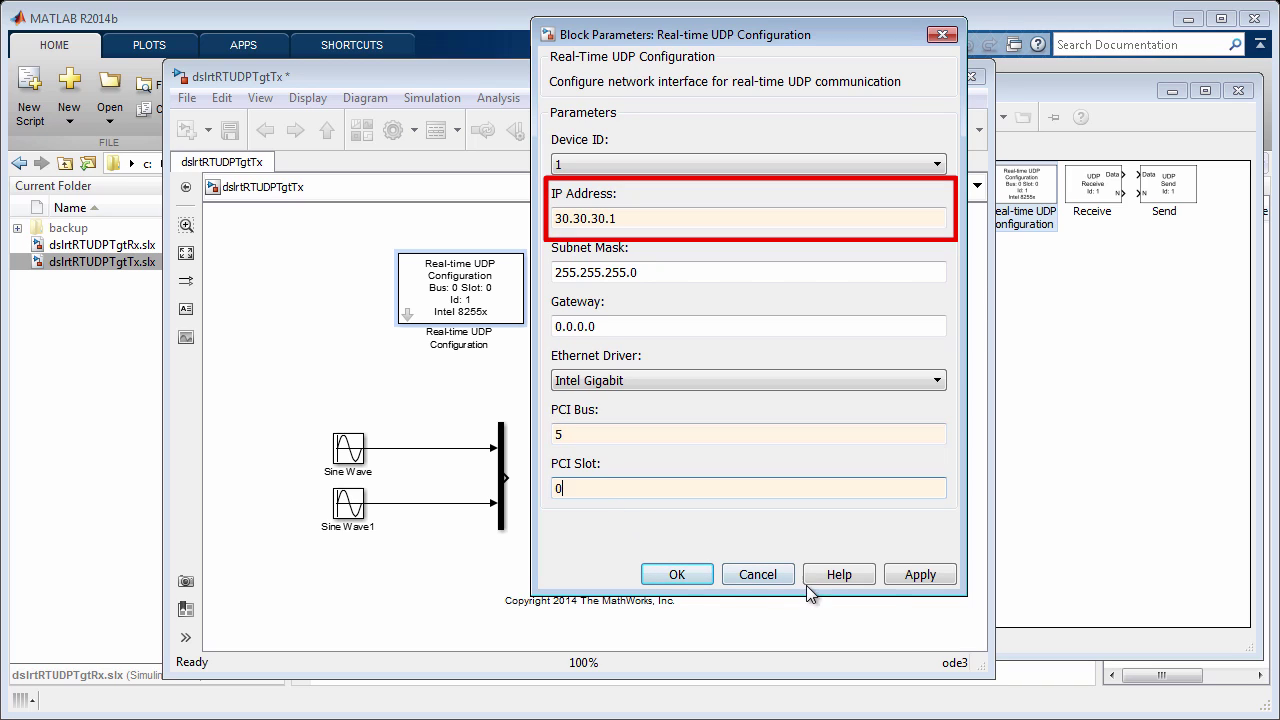
{"action": "left_click", "coordinate": [921, 575]}
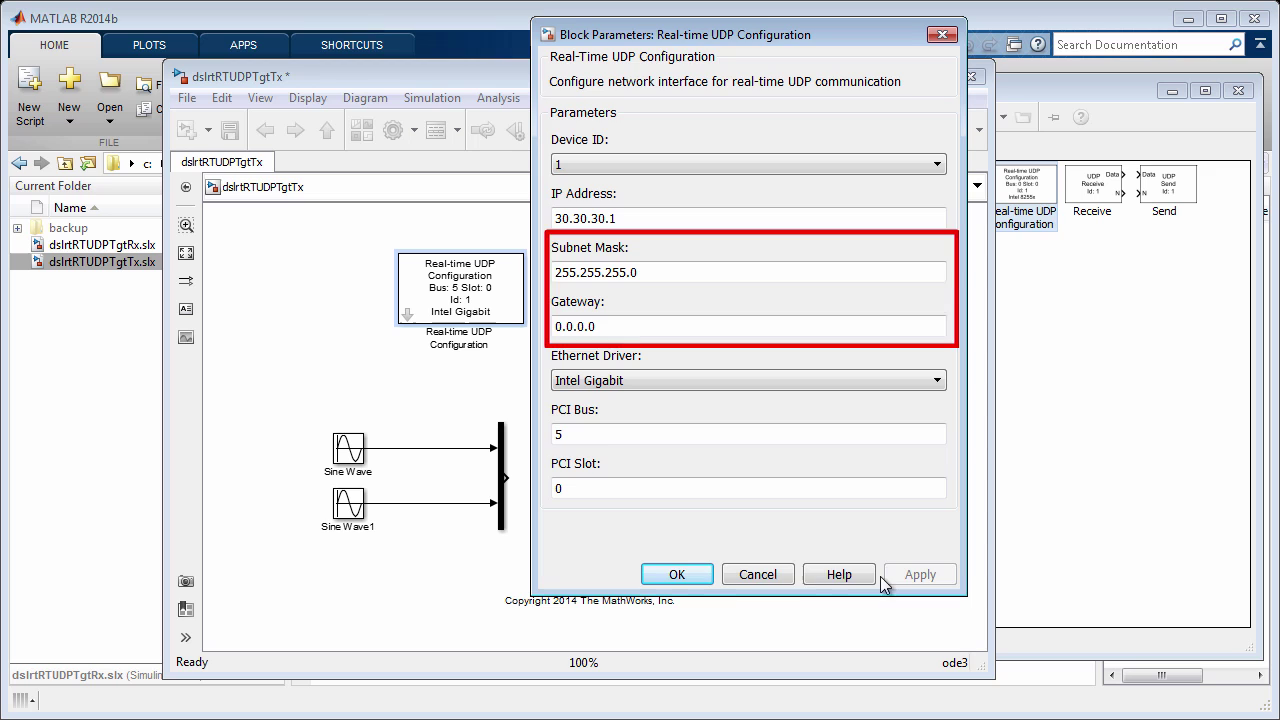
Confirm the UDP configuration and place a Utilities Byte Packing block after the Mux
{"action": "left_click", "coordinate": [686, 576]}
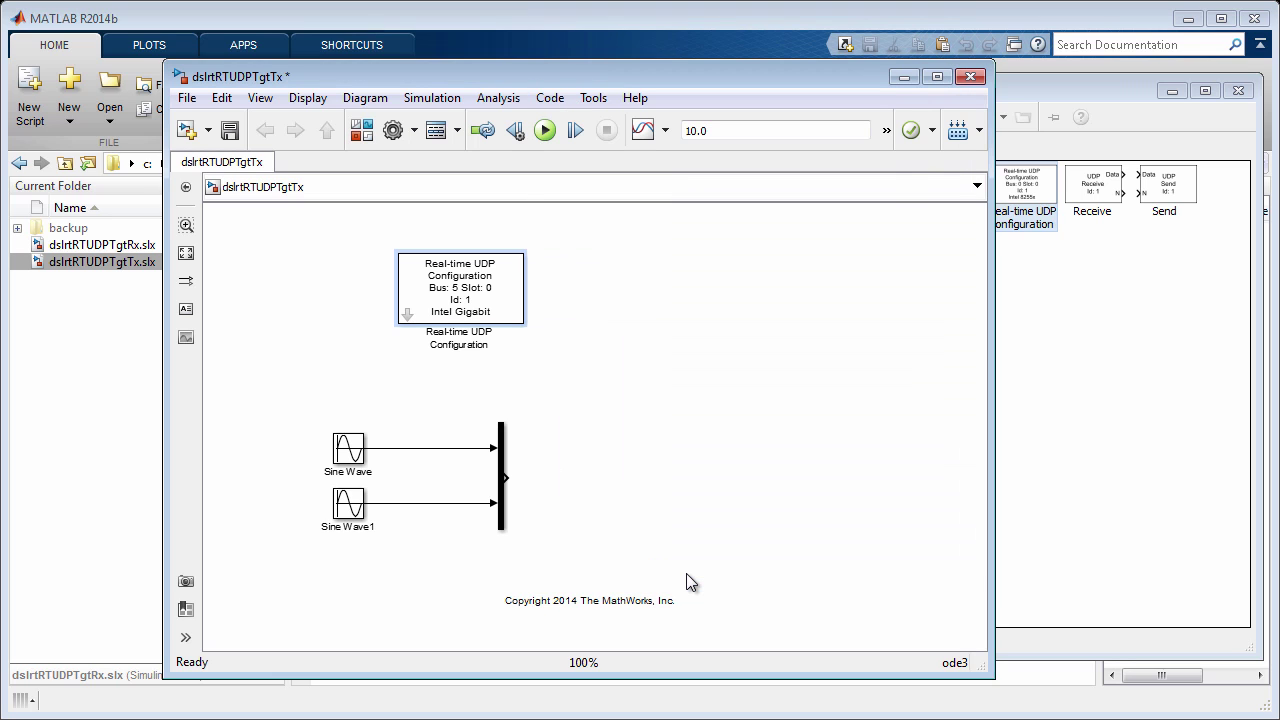
{"action": "left_click", "coordinate": [1007, 435]}
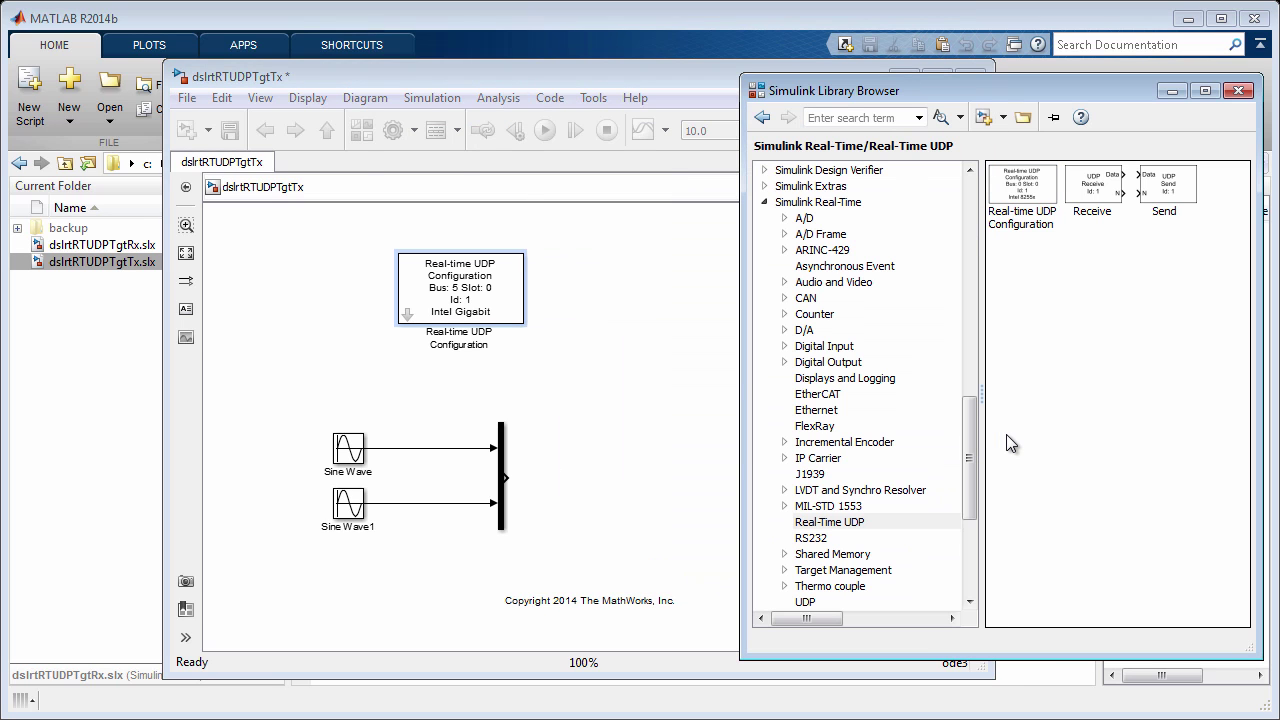
{"action": "left_click_drag", "start_coordinate": [969, 462], "coordinate": [964, 495]}
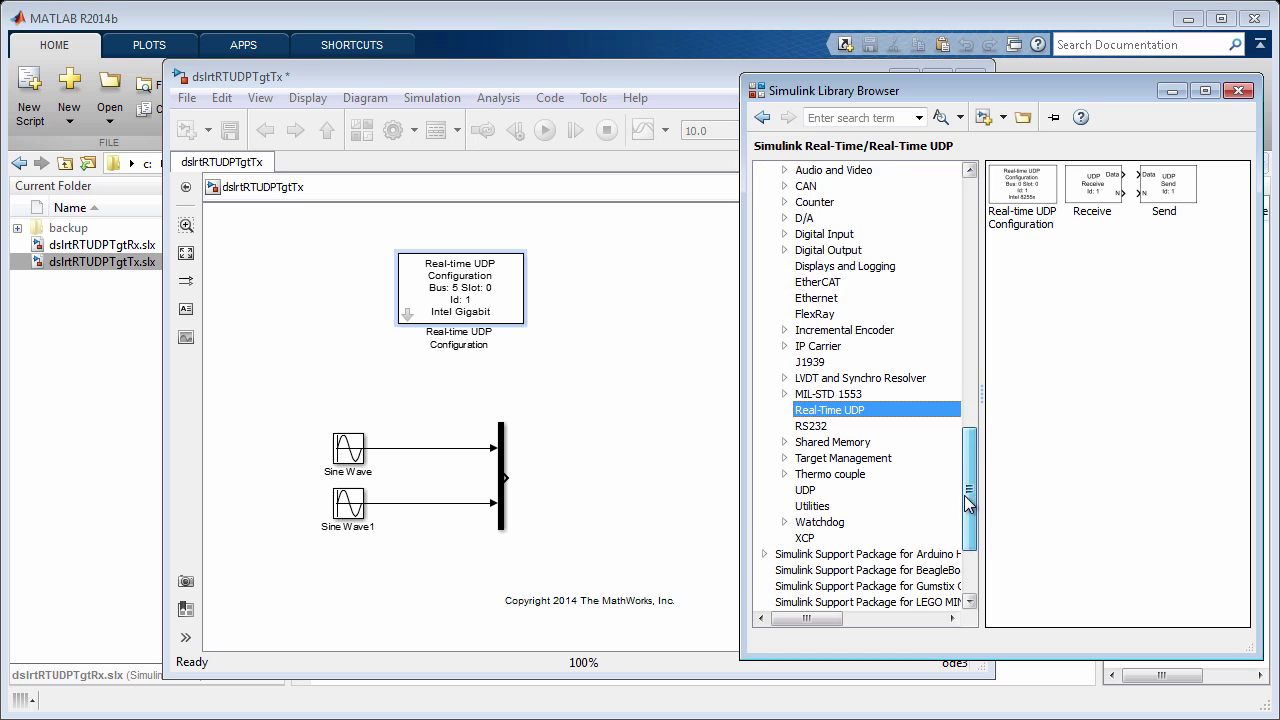
{"action": "left_click", "coordinate": [818, 492]}
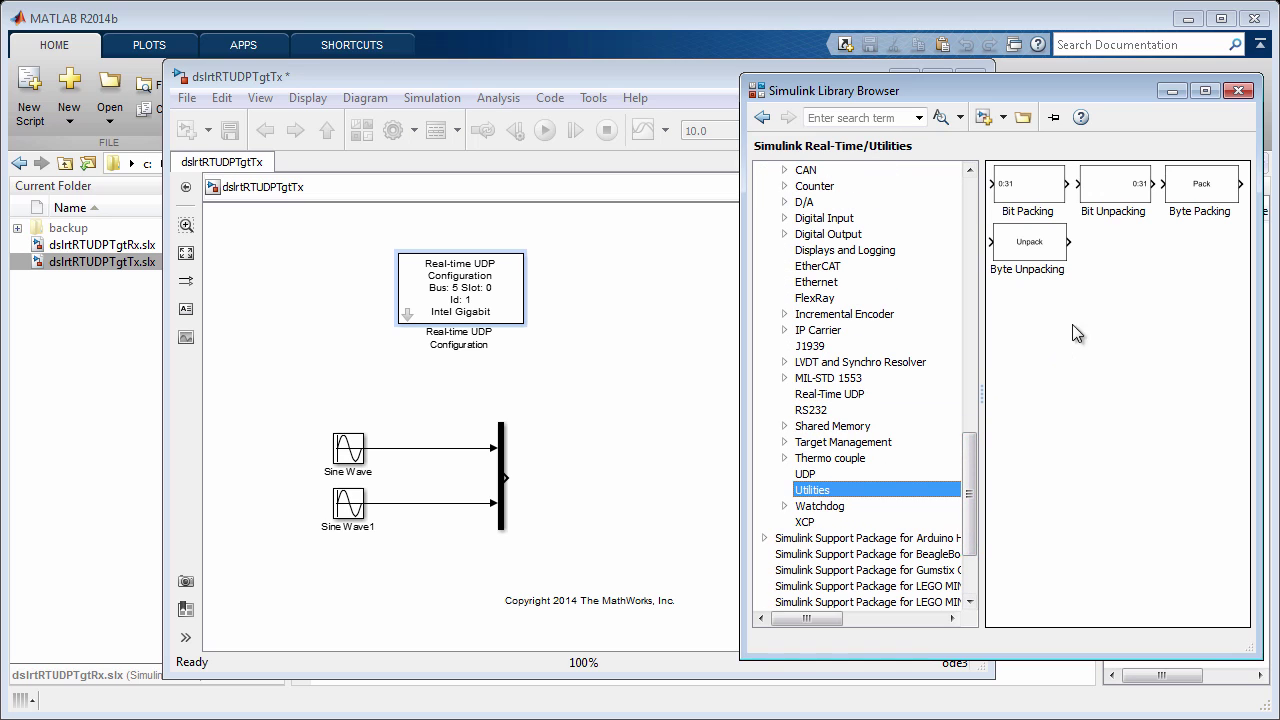
{"action": "left_click_drag", "start_coordinate": [1212, 190], "coordinate": [550, 476]}
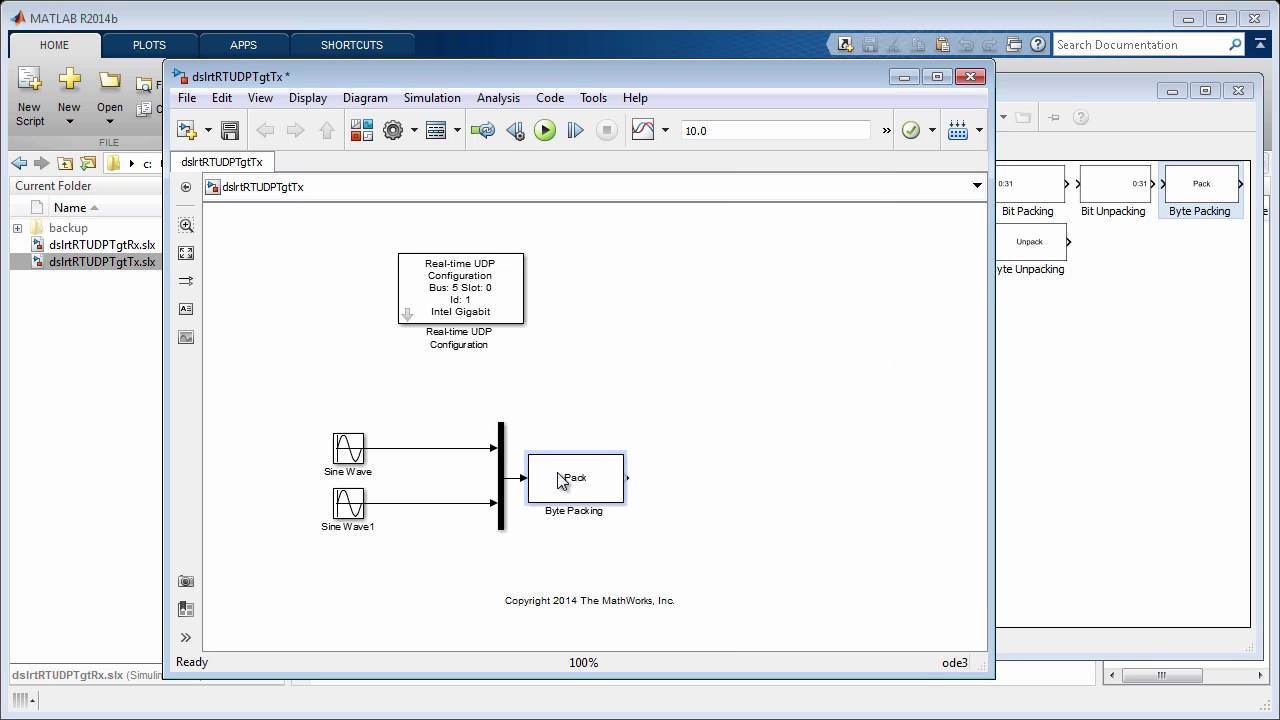
Change the Byte Packing block's input data type from uint8 to {'double'}
{"action": "double_click", "coordinate": [589, 478]}
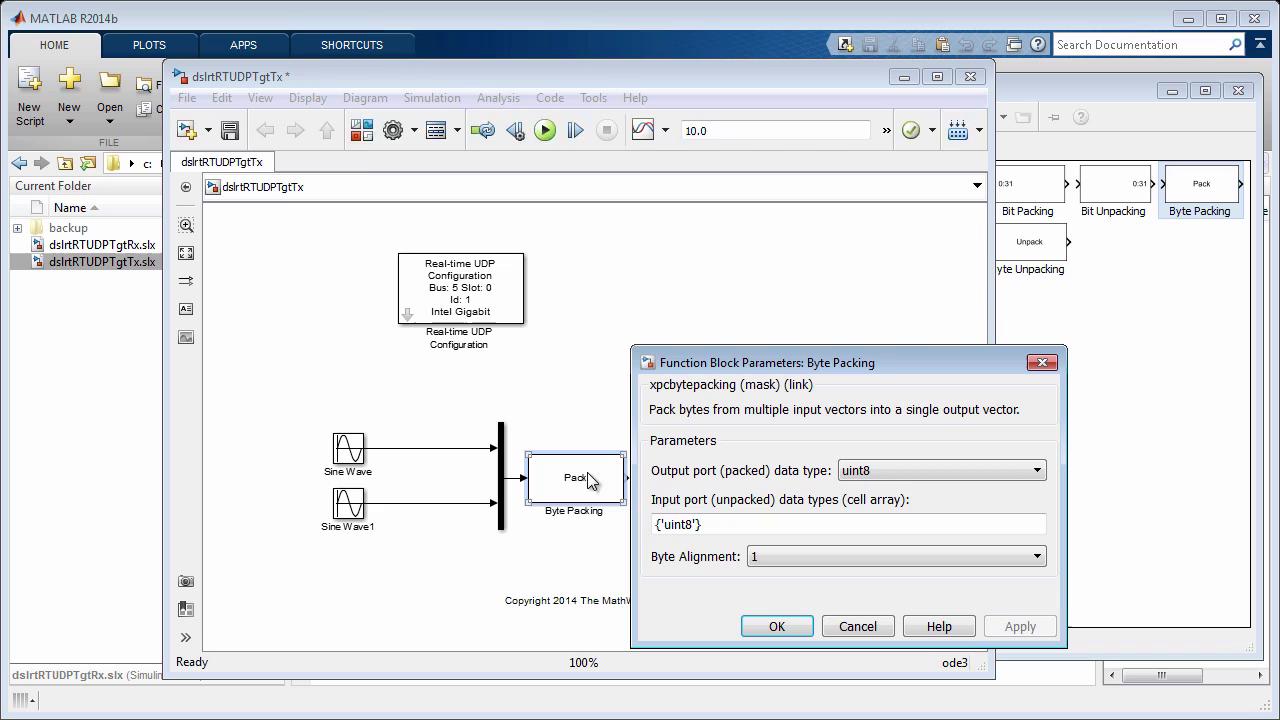
{"action": "triple_click", "coordinate": [672, 527]}
{"action": "left_click", "coordinate": [672, 527]}
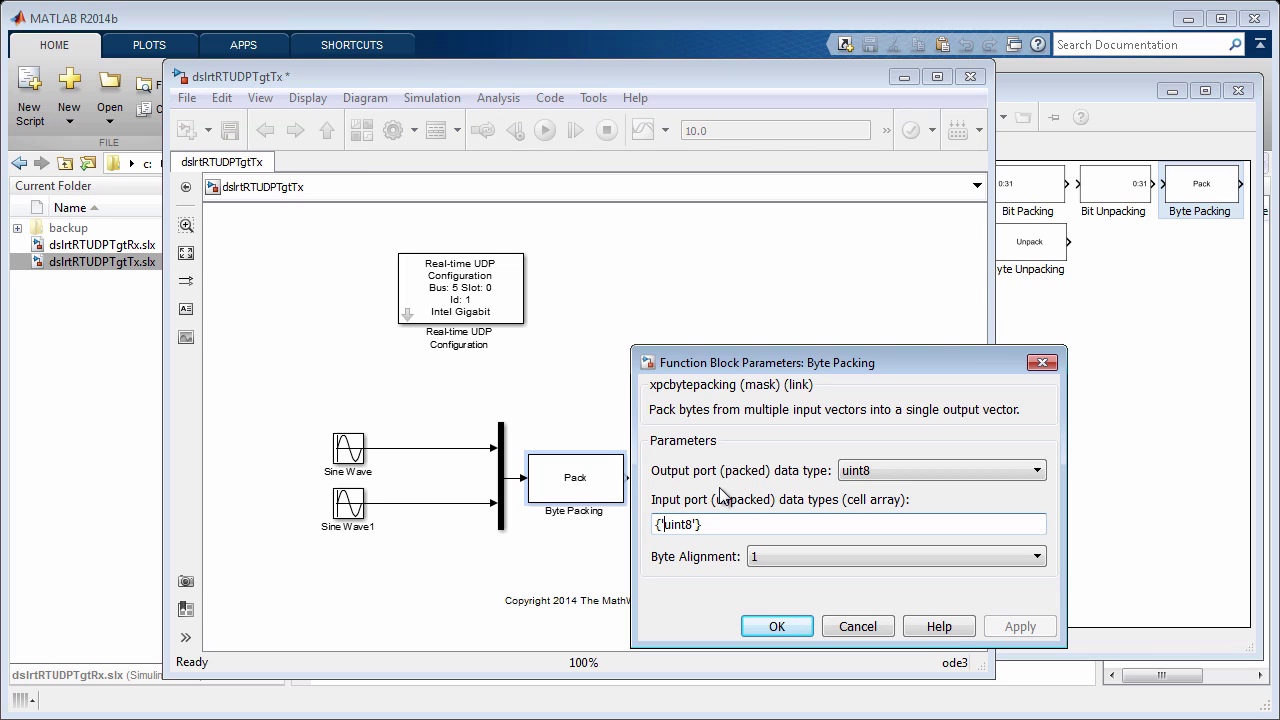
{"action": "key", "text": "BackSpace"}
{"action": "key", "text": "BackSpace"}
{"action": "key", "text": "BackSpace"}
{"action": "key", "text": "BackSpace"}
{"action": "key", "text": "BackSpace"}
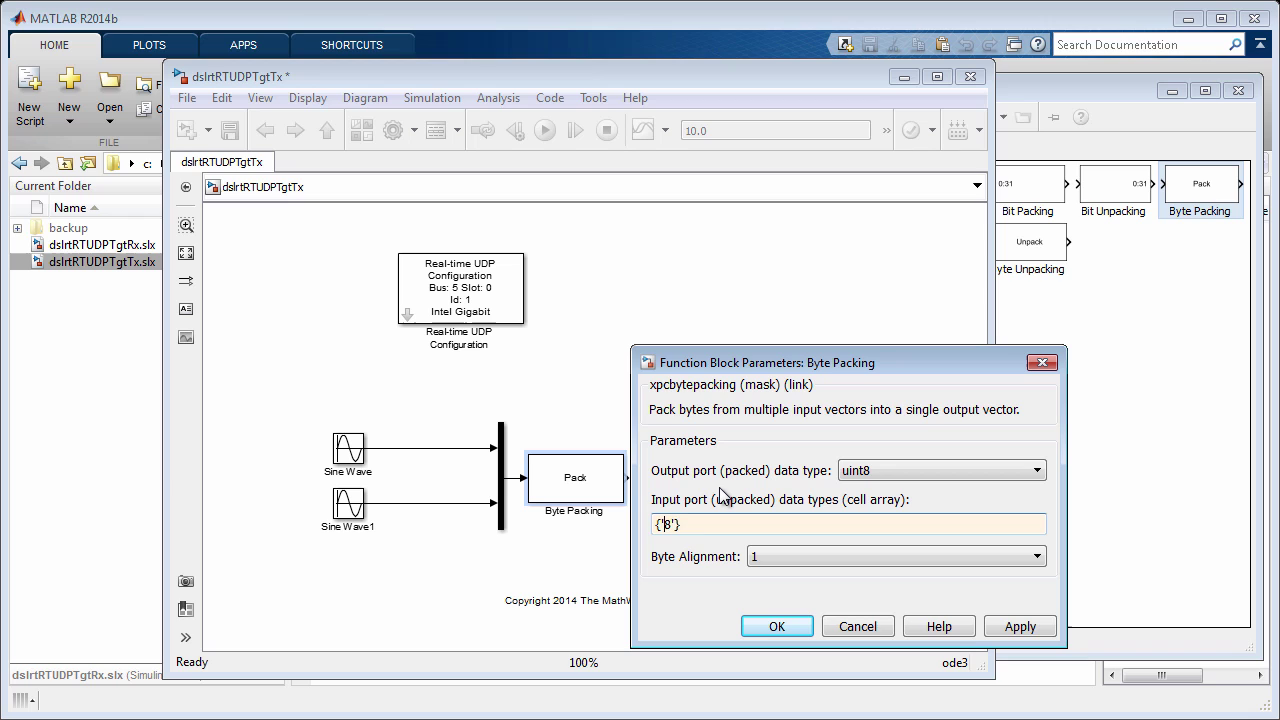
{"action": "type", "text": "double"}
{"action": "left_click", "coordinate": [786, 628]}
{"action": "left_click", "coordinate": [1006, 383]}
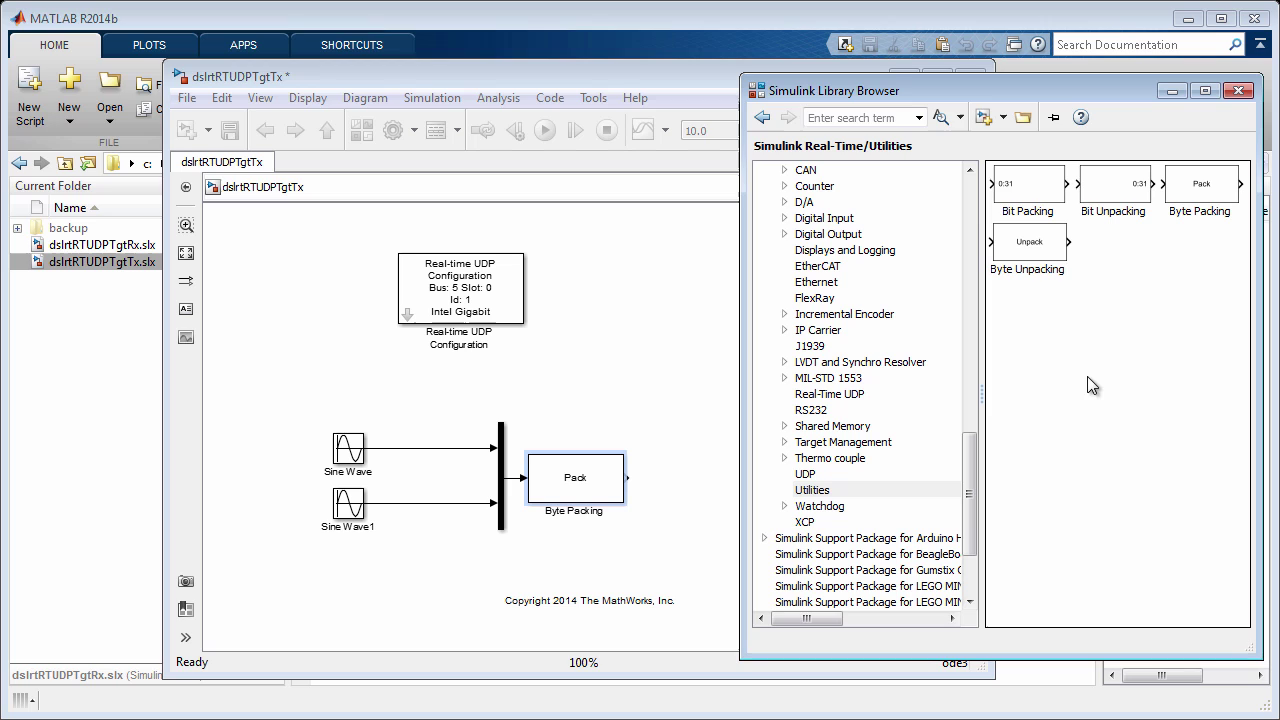
Add a Real-Time UDP Send block right of Byte Packing and wire it to the Data input
{"action": "left_click", "coordinate": [858, 394]}
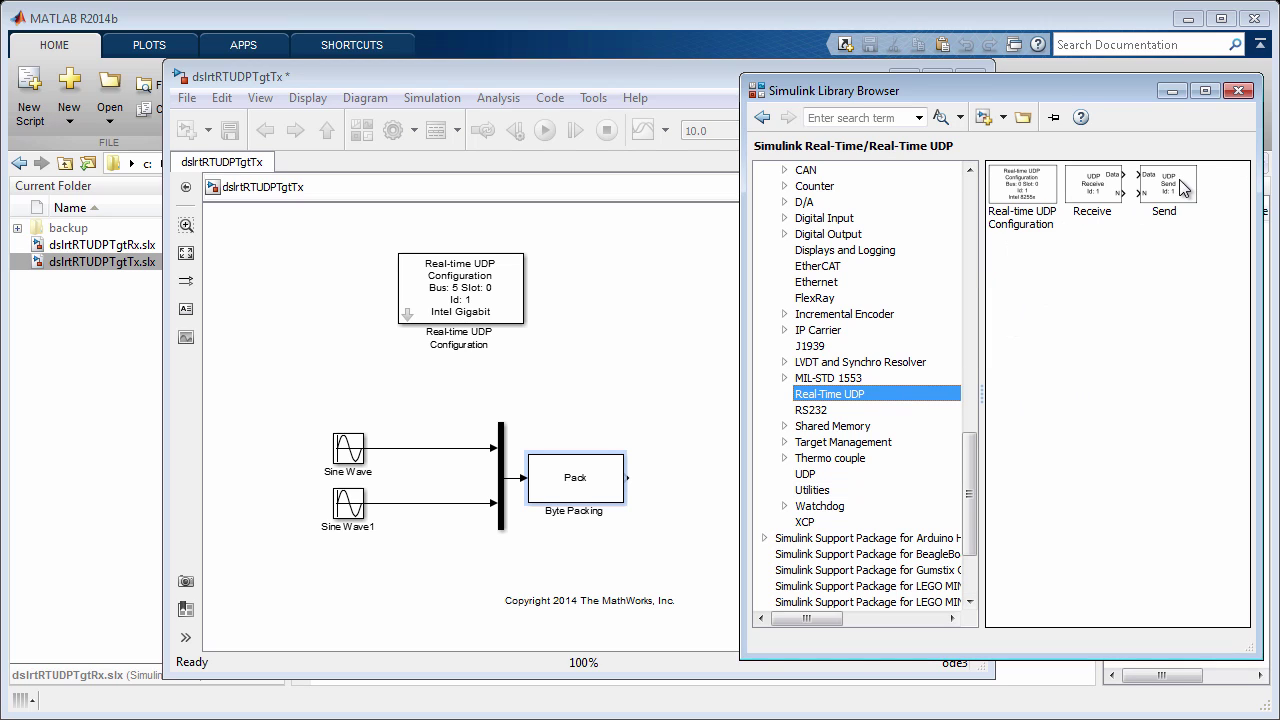
{"action": "left_click_drag", "start_coordinate": [1178, 186], "coordinate": [1050, 258]}
{"action": "left_click_drag", "start_coordinate": [767, 396], "coordinate": [705, 500]}
{"action": "left_click", "coordinate": [583, 474]}
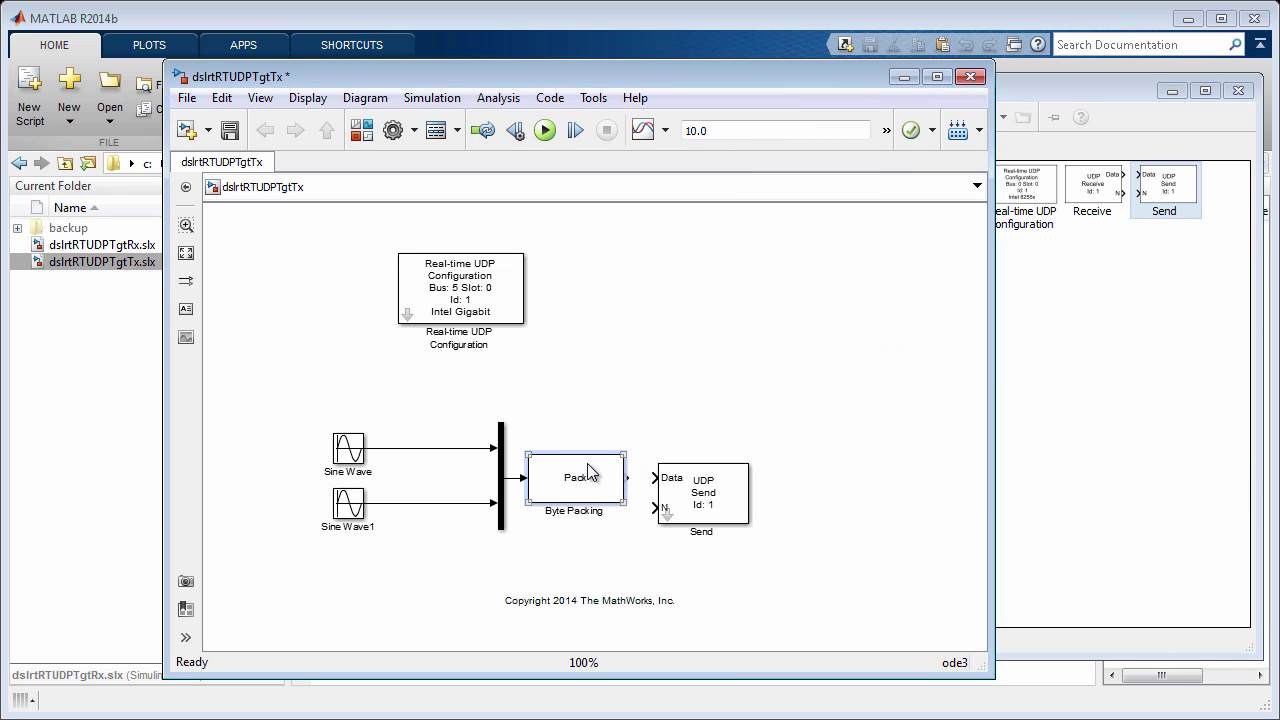
{"action": "left_click", "coordinate": [697, 481]}
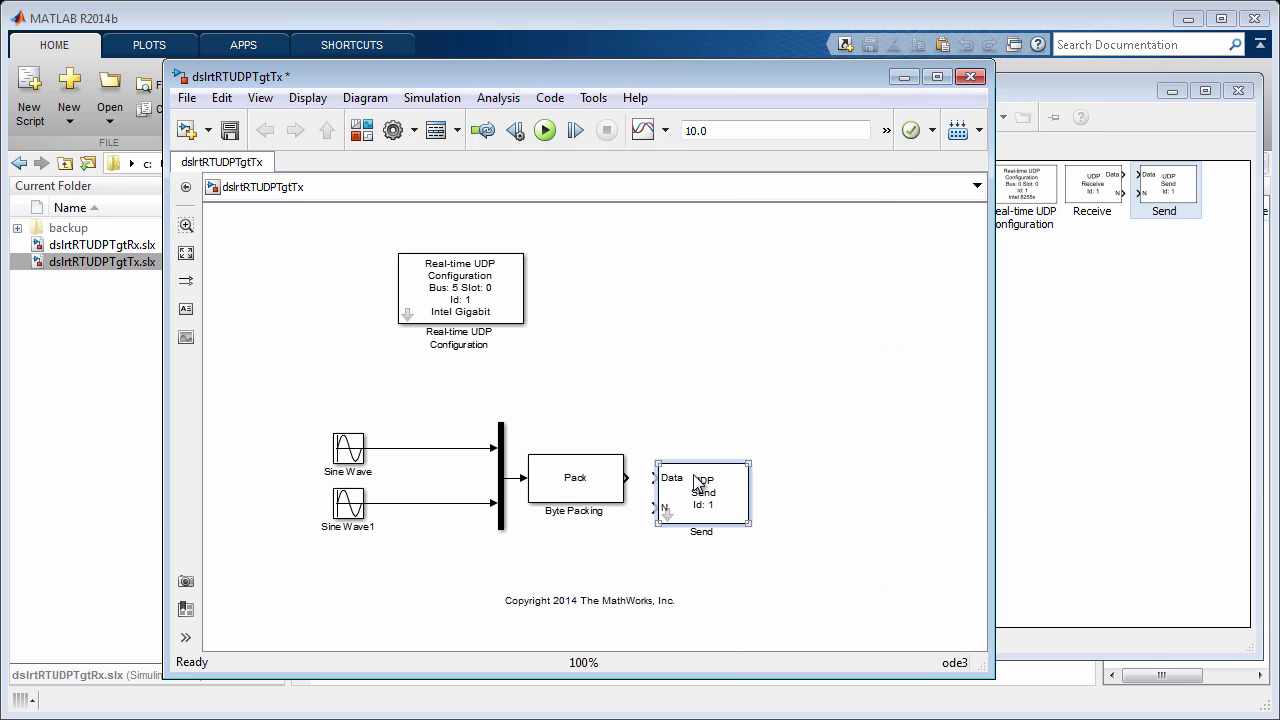
Place a Sources Constant block below Byte Packing and open its parameters
{"action": "left_click", "coordinate": [1042, 430]}
{"action": "left_click", "coordinate": [815, 394]}
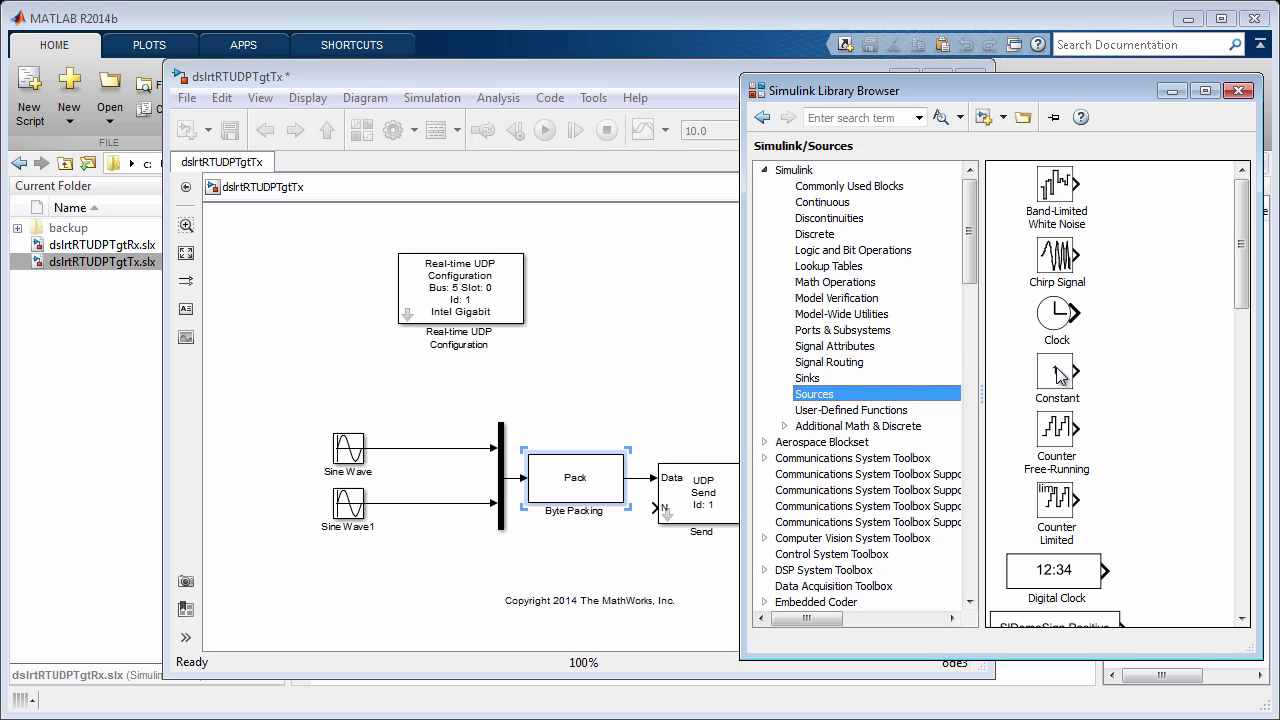
{"action": "left_click_drag", "start_coordinate": [1052, 374], "coordinate": [622, 540]}
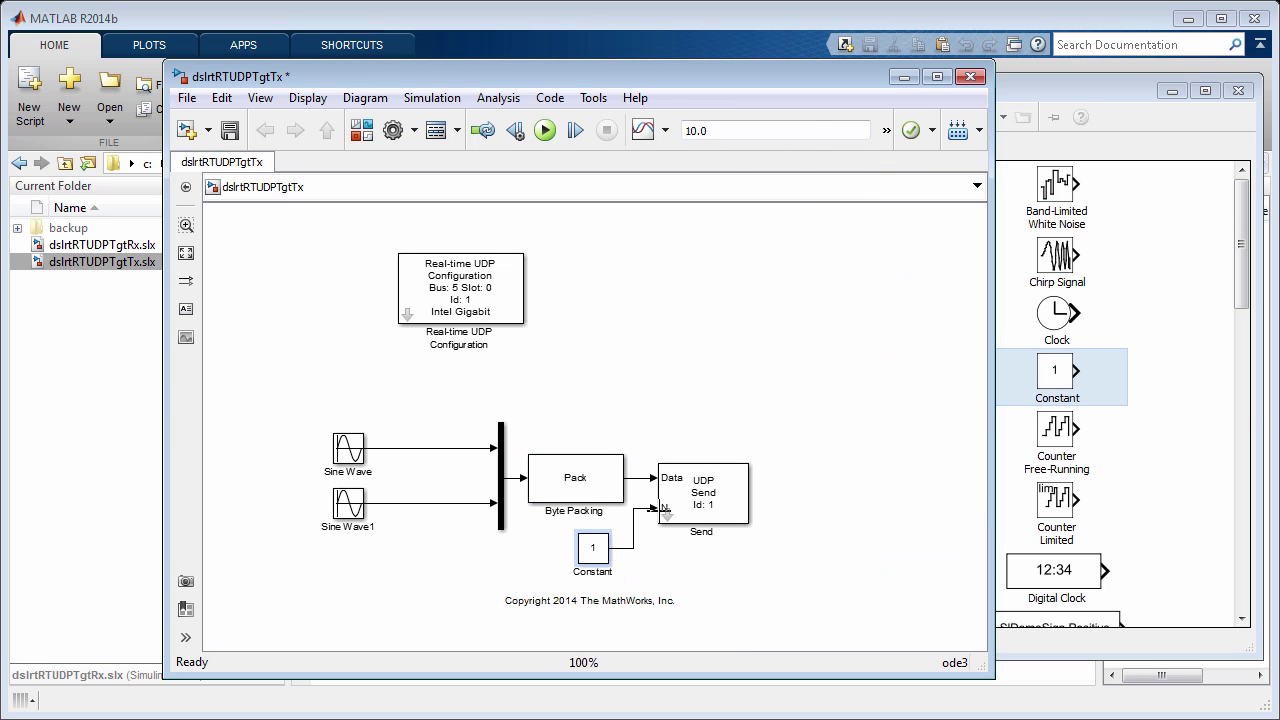
{"action": "double_click", "coordinate": [596, 548]}
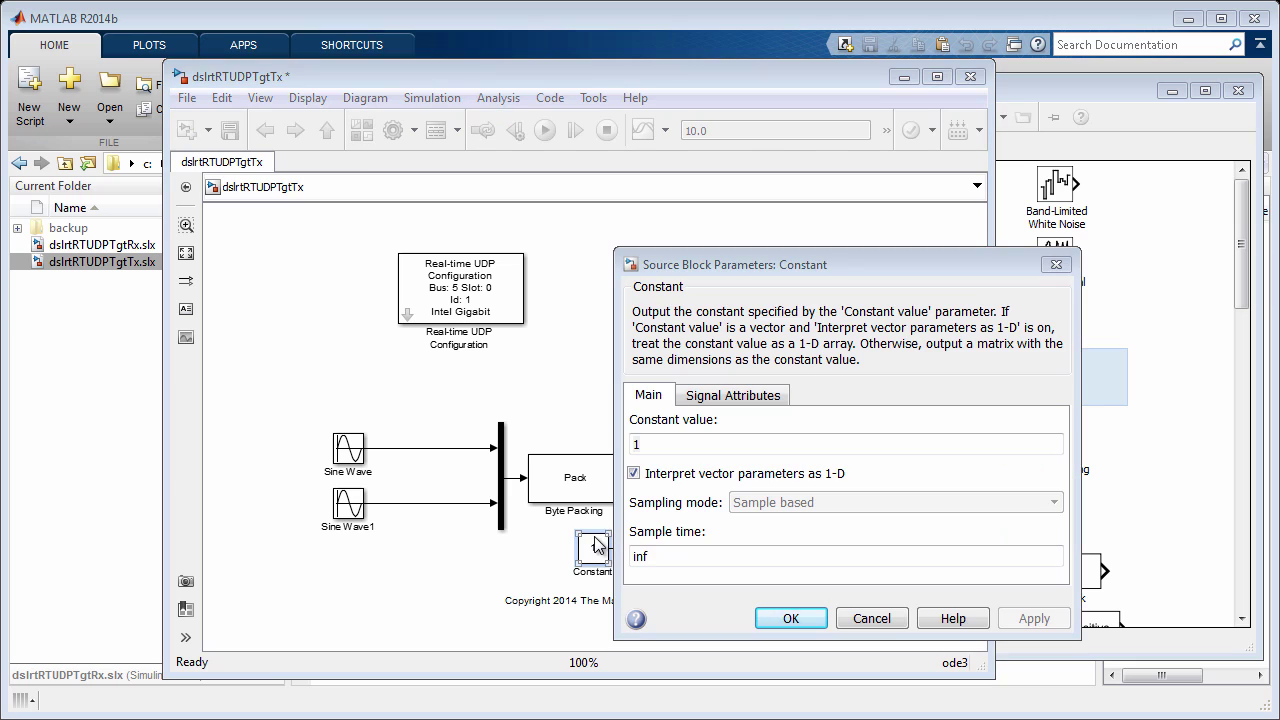
Set the Constant block's value to 16
{"action": "left_click", "coordinate": [657, 445]}
{"action": "type", "text": "6"}
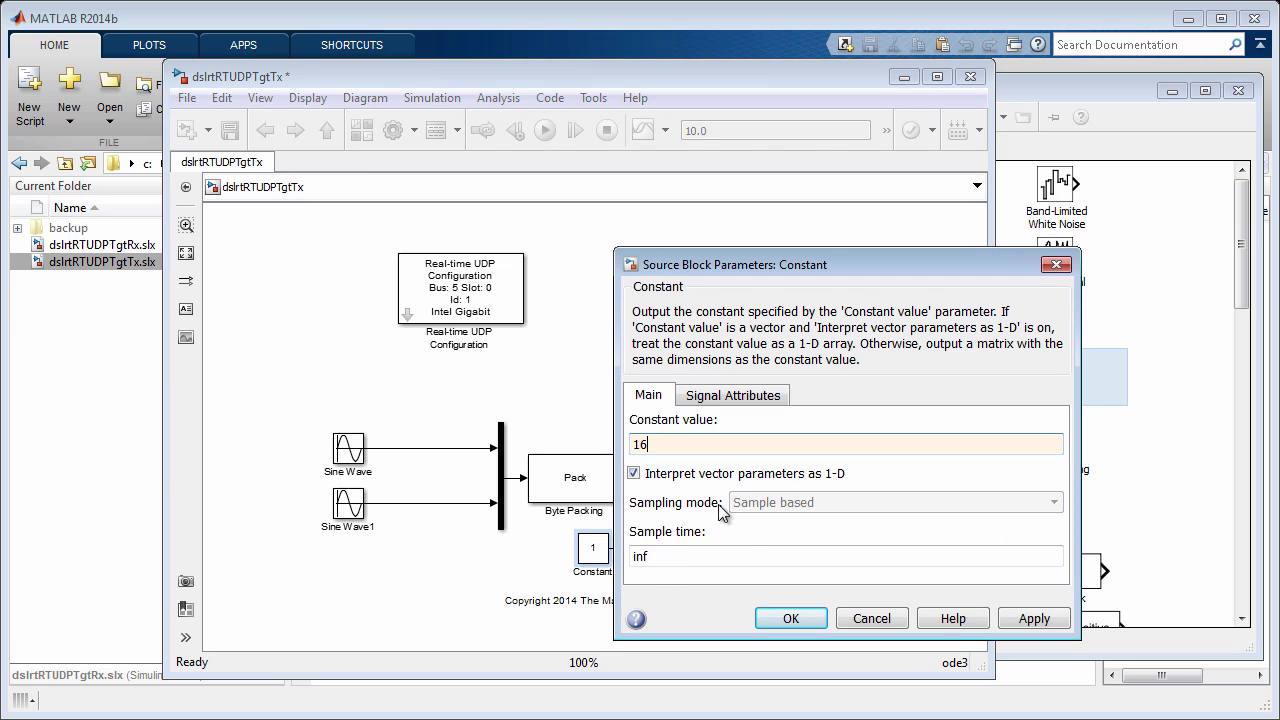
{"action": "left_click", "coordinate": [785, 617]}
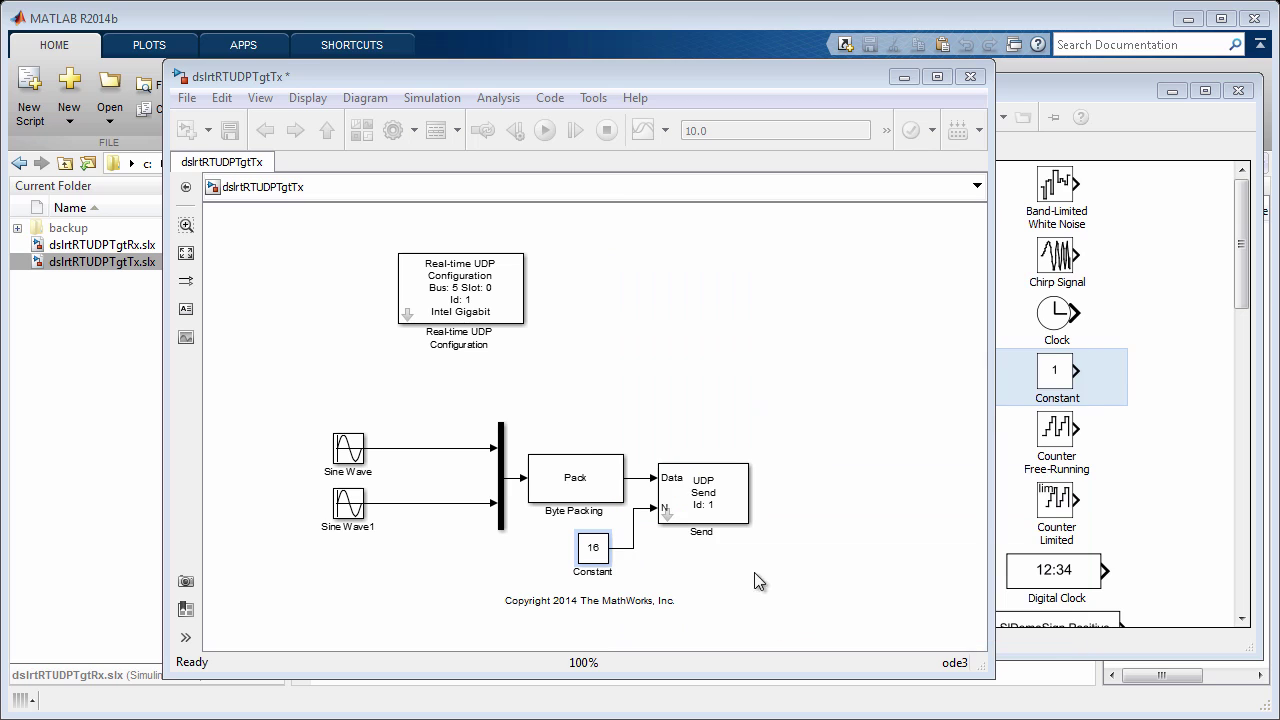
Change the Send block's destination IP address to 30.30.30.2
{"action": "double_click", "coordinate": [703, 488]}
{"action": "triple_click", "coordinate": [894, 413]}
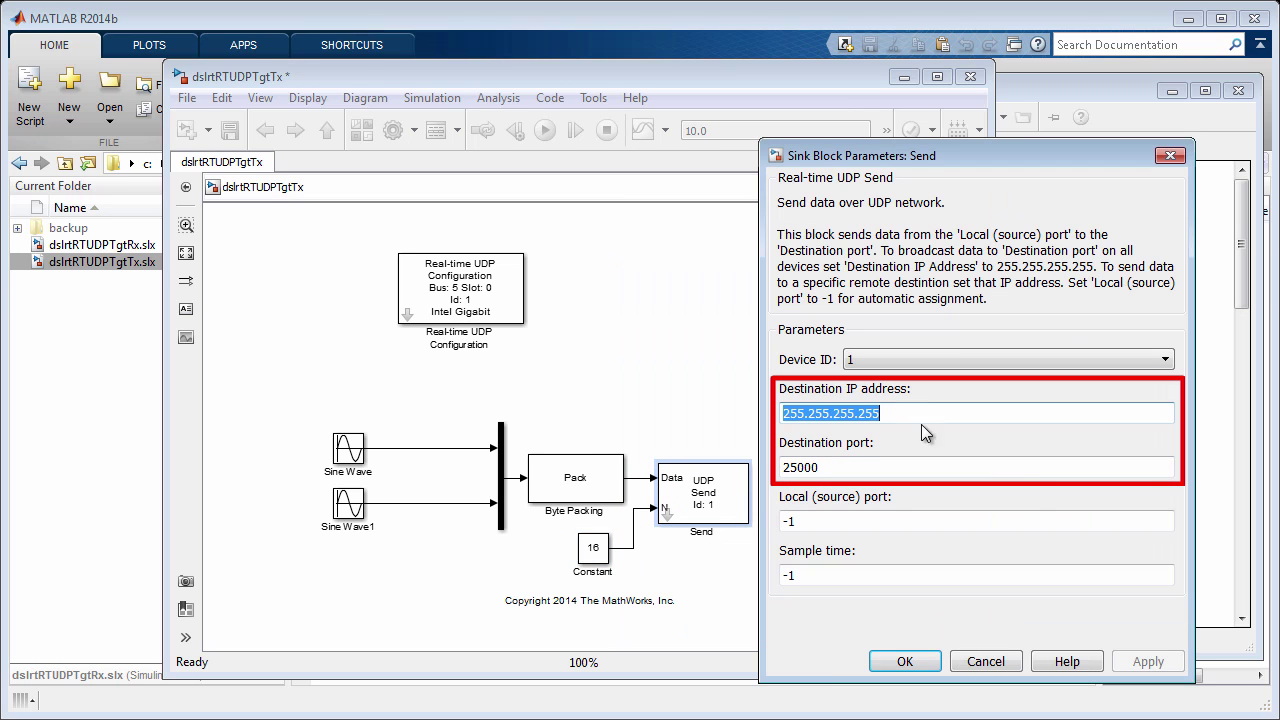
{"action": "type", "text": "30.30.30.2"}
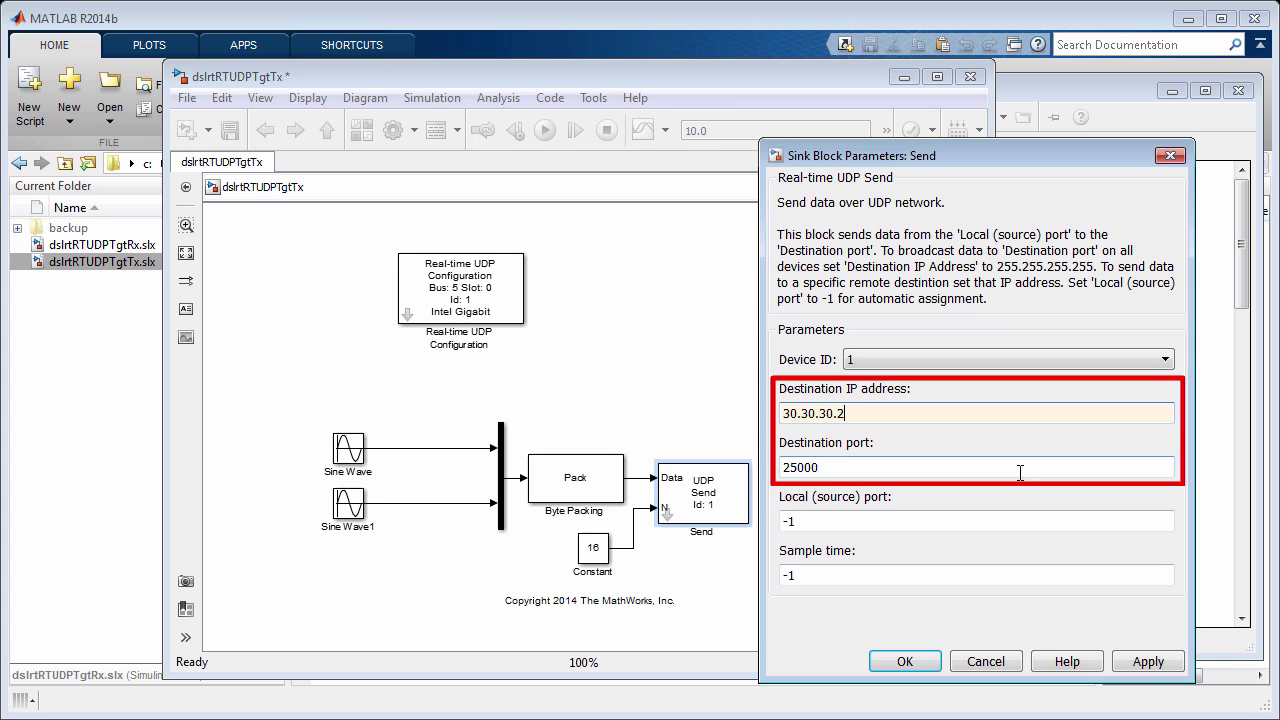
{"action": "key", "text": "Tab"}
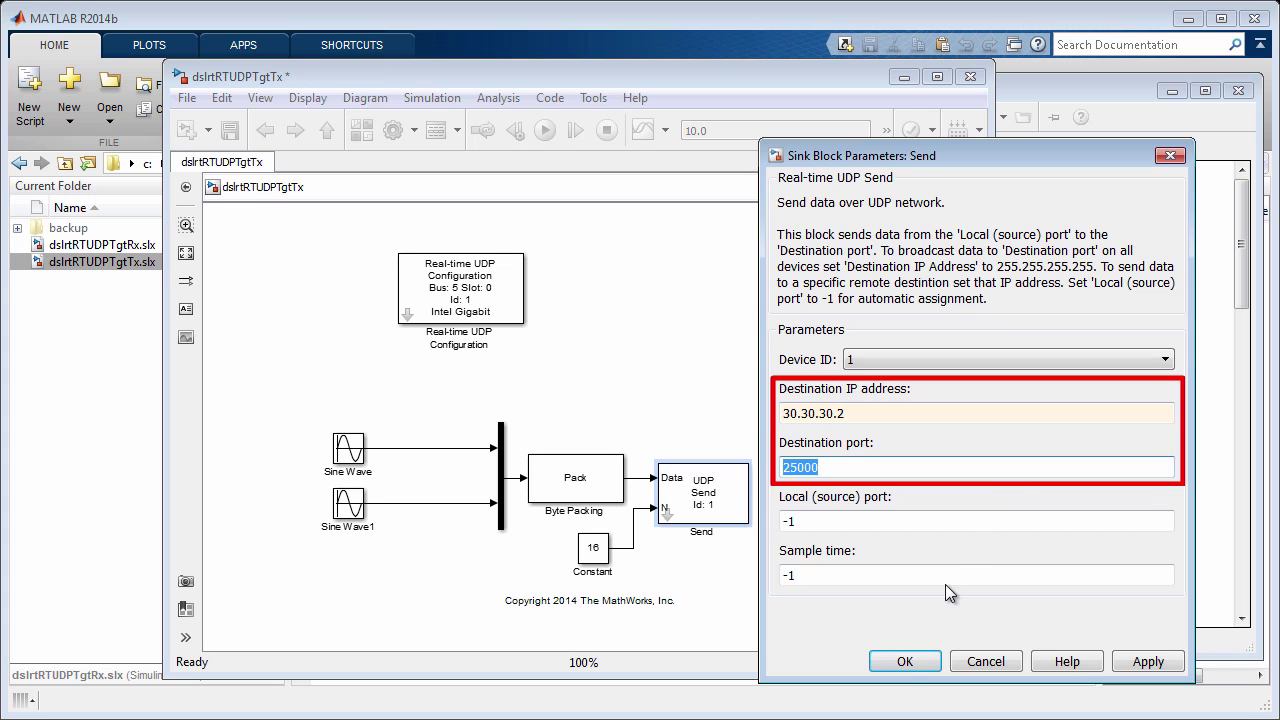
{"action": "left_click", "coordinate": [903, 662]}
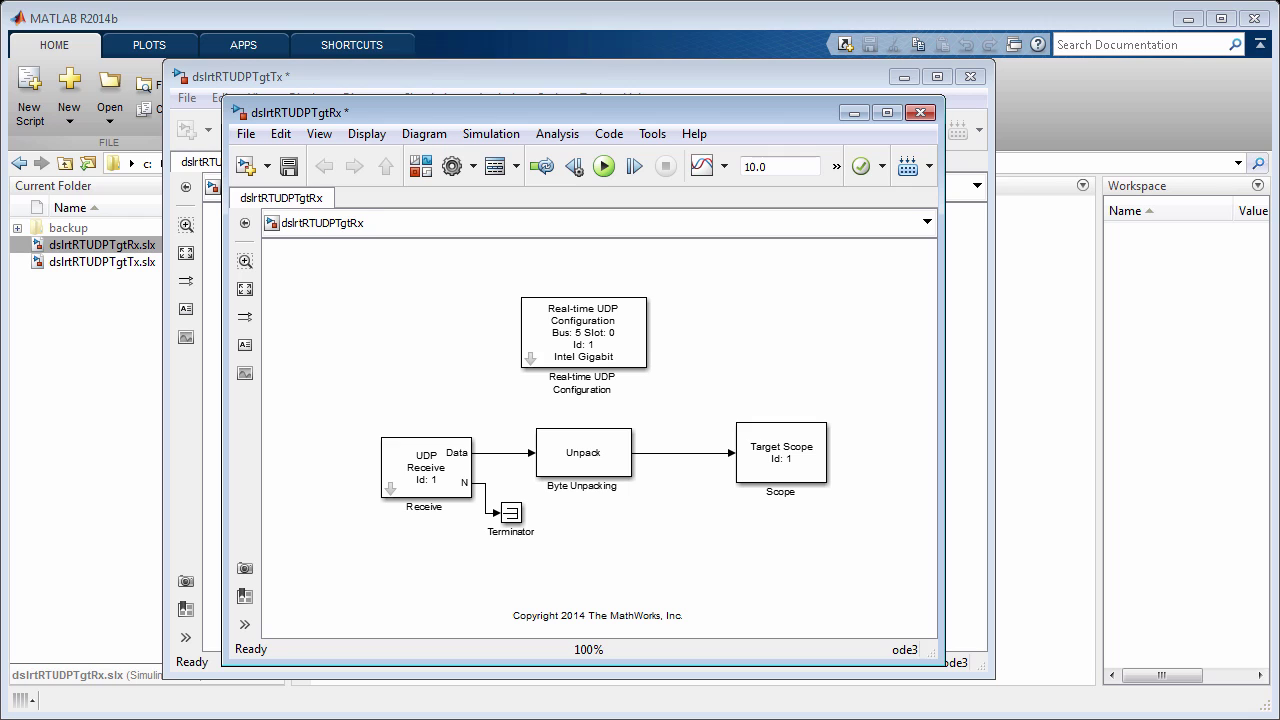
Review the receiver's Real-time UDP Configuration IP settings, then close them
{"action": "left_click", "coordinate": [580, 335]}
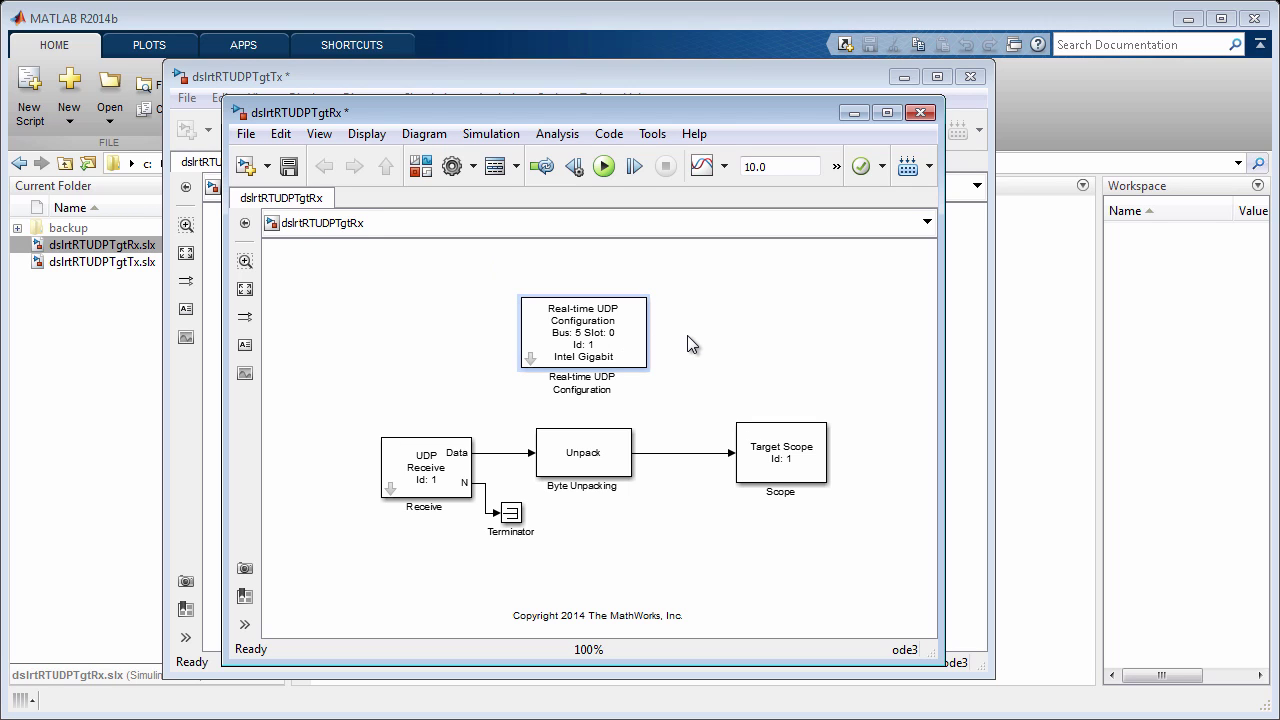
{"action": "left_click", "coordinate": [640, 346]}
{"action": "double_click", "coordinate": [612, 345]}
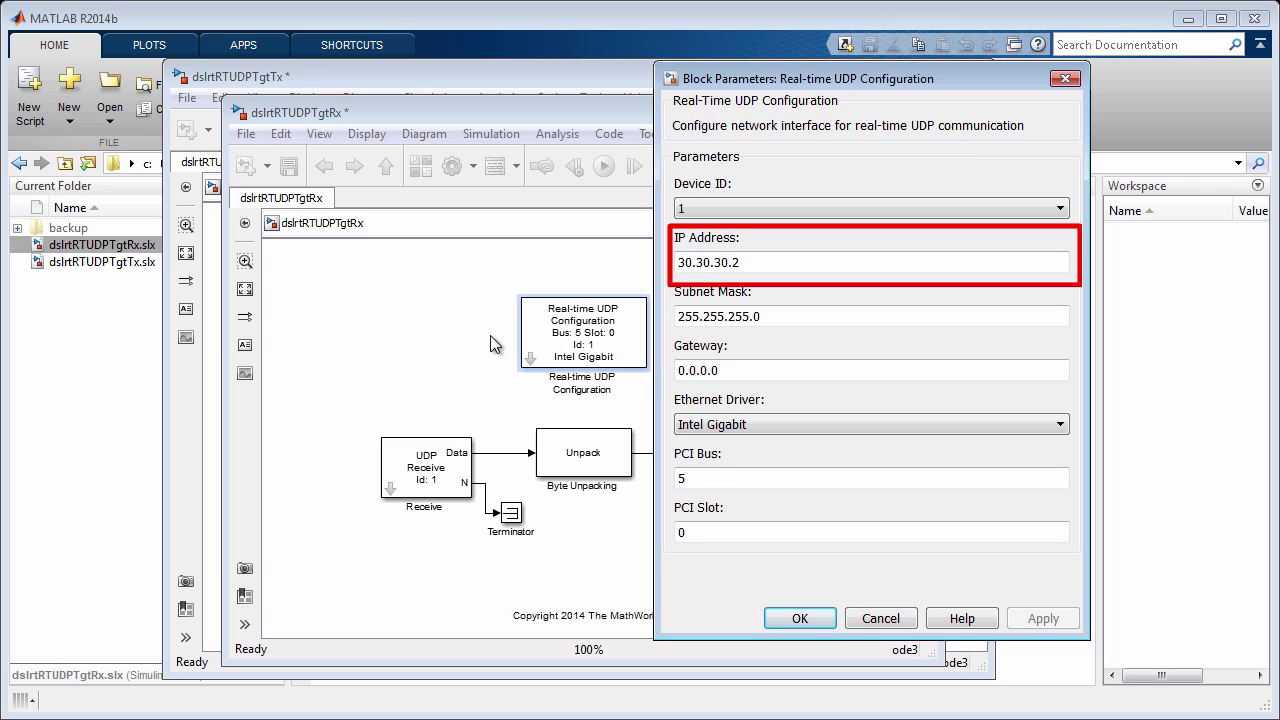
{"action": "left_click", "coordinate": [800, 618]}
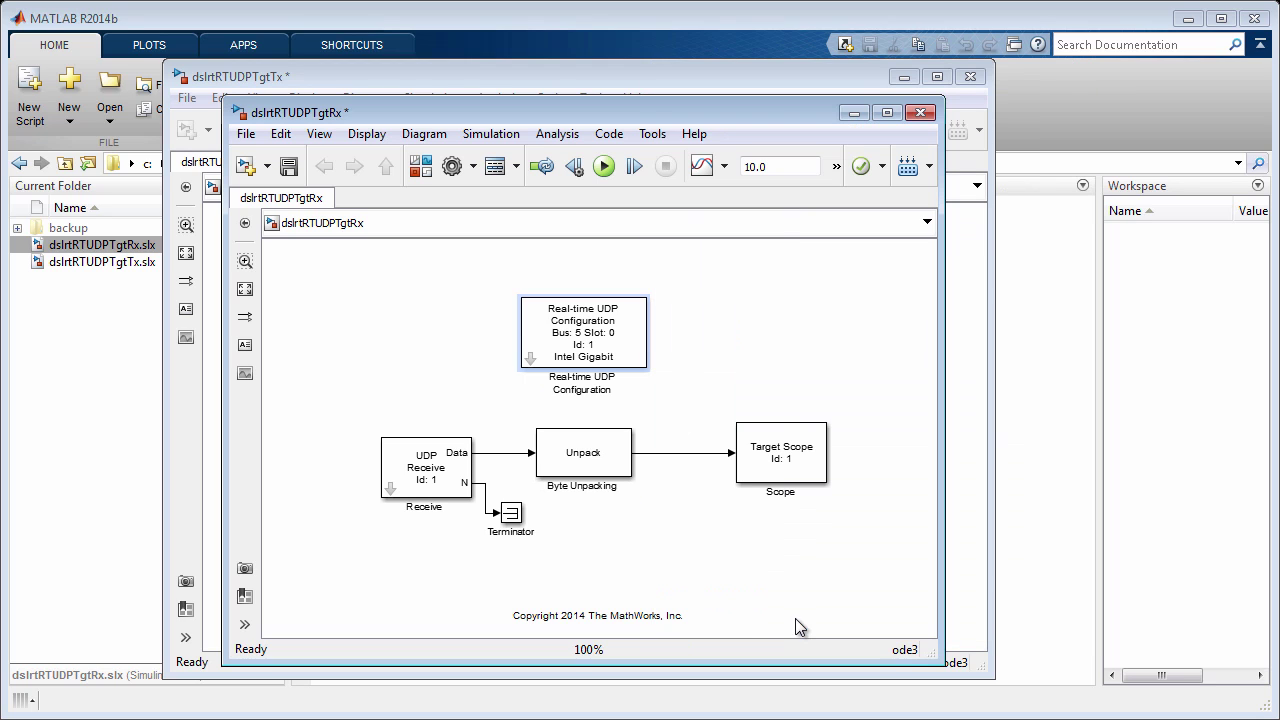
Open the Receive block's parameters showing source 30.30.30.1, port 25000, width 16
{"action": "left_click", "coordinate": [424, 558]}
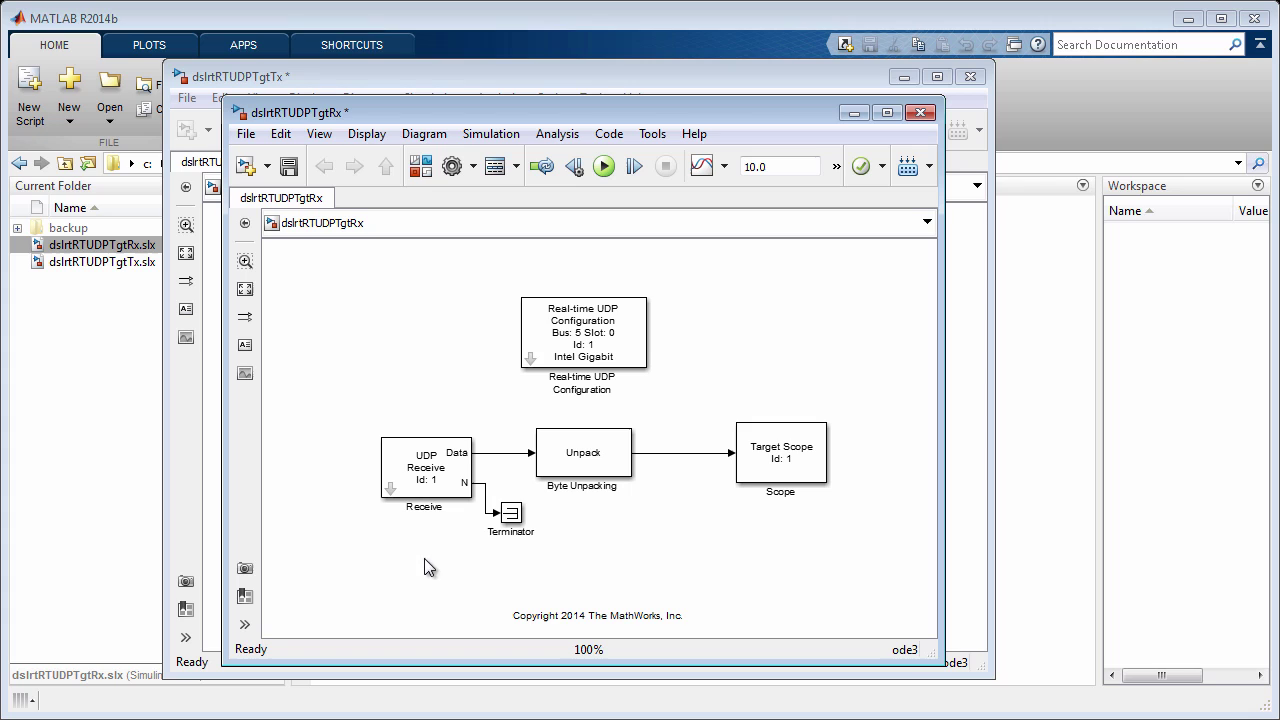
{"action": "left_click", "coordinate": [424, 466]}
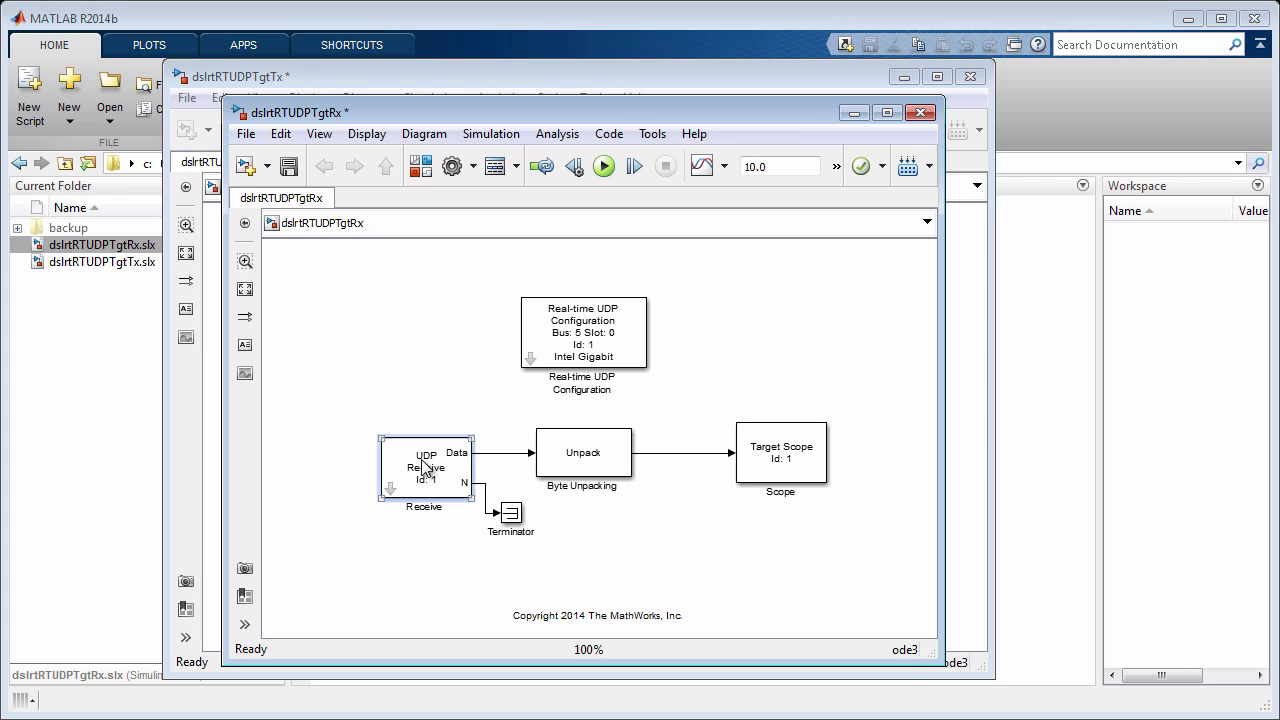
{"action": "double_click", "coordinate": [424, 466]}
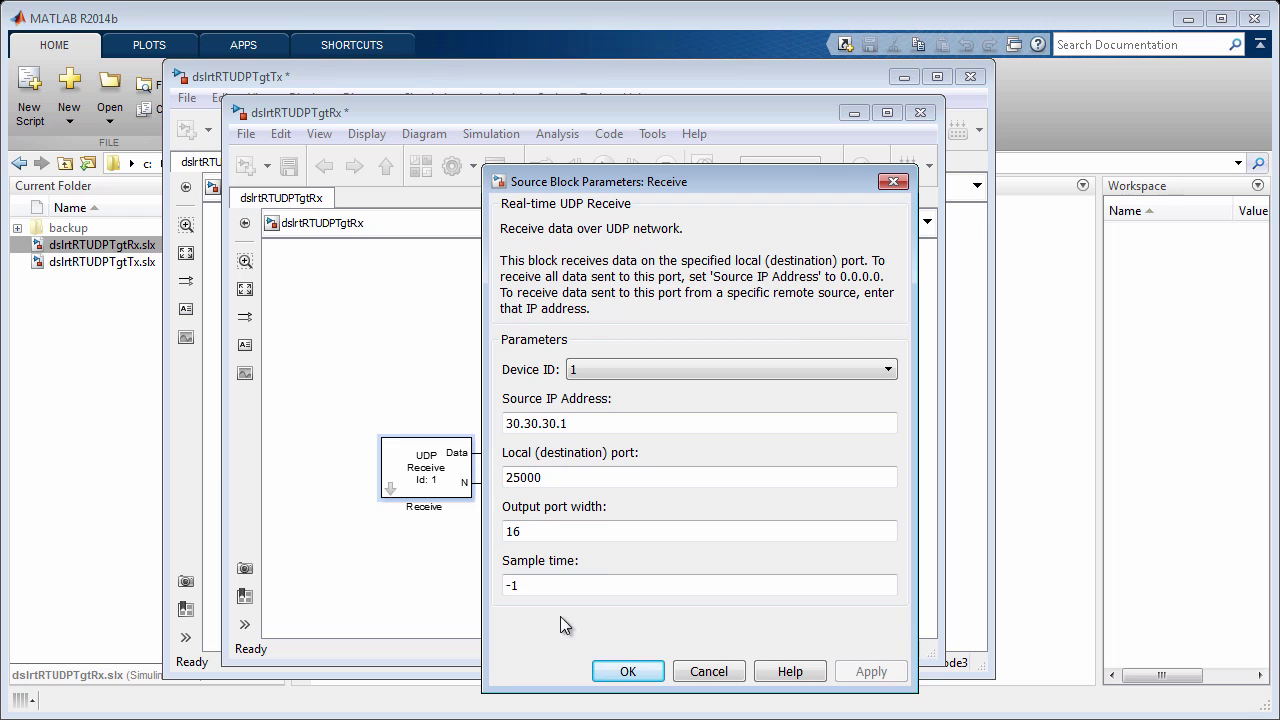
Close the Receive dialog, review Byte Unpacking types and dimensions, and close it
{"action": "left_click", "coordinate": [618, 670]}
{"action": "double_click", "coordinate": [585, 456]}
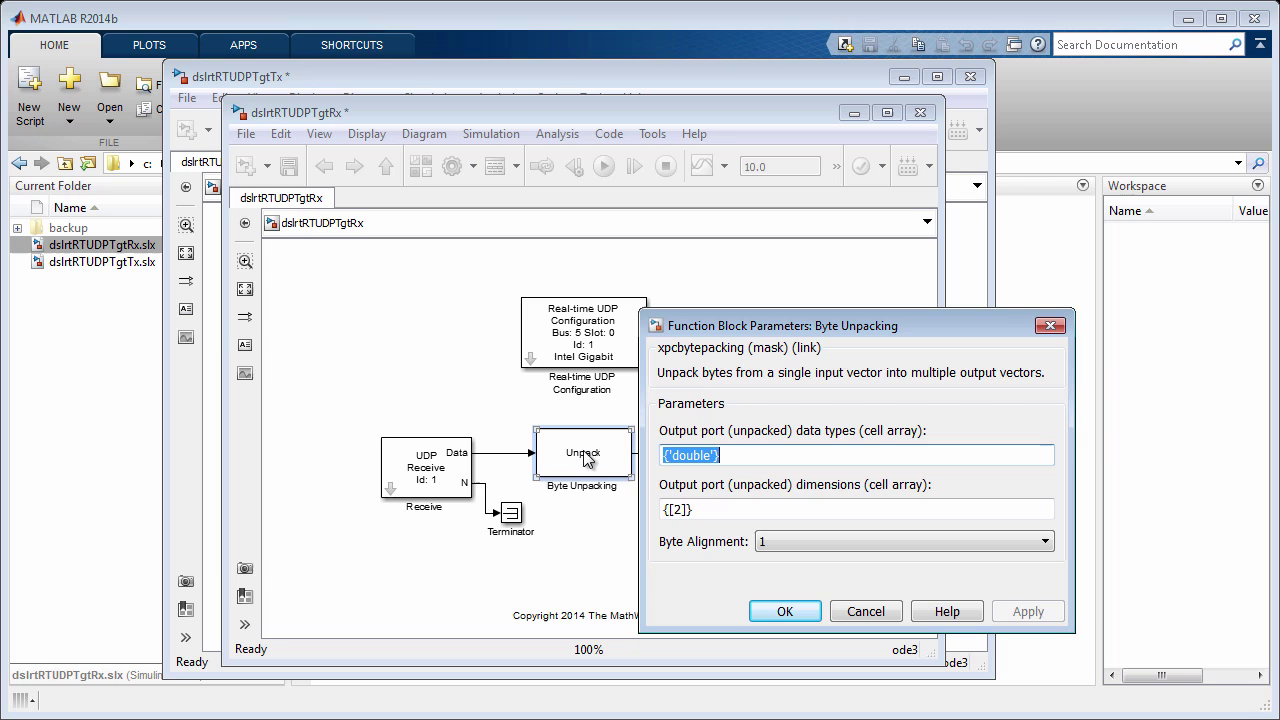
{"action": "left_click", "coordinate": [783, 613]}
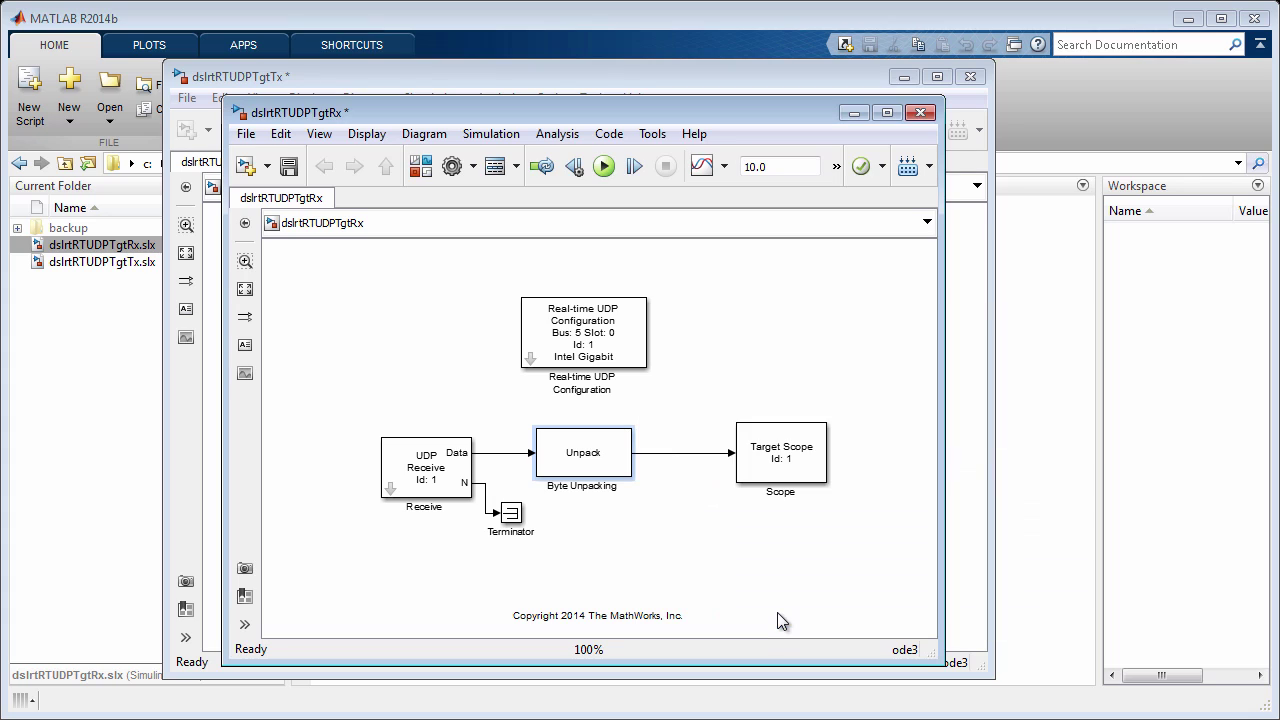
{"action": "left_click", "coordinate": [784, 460]}
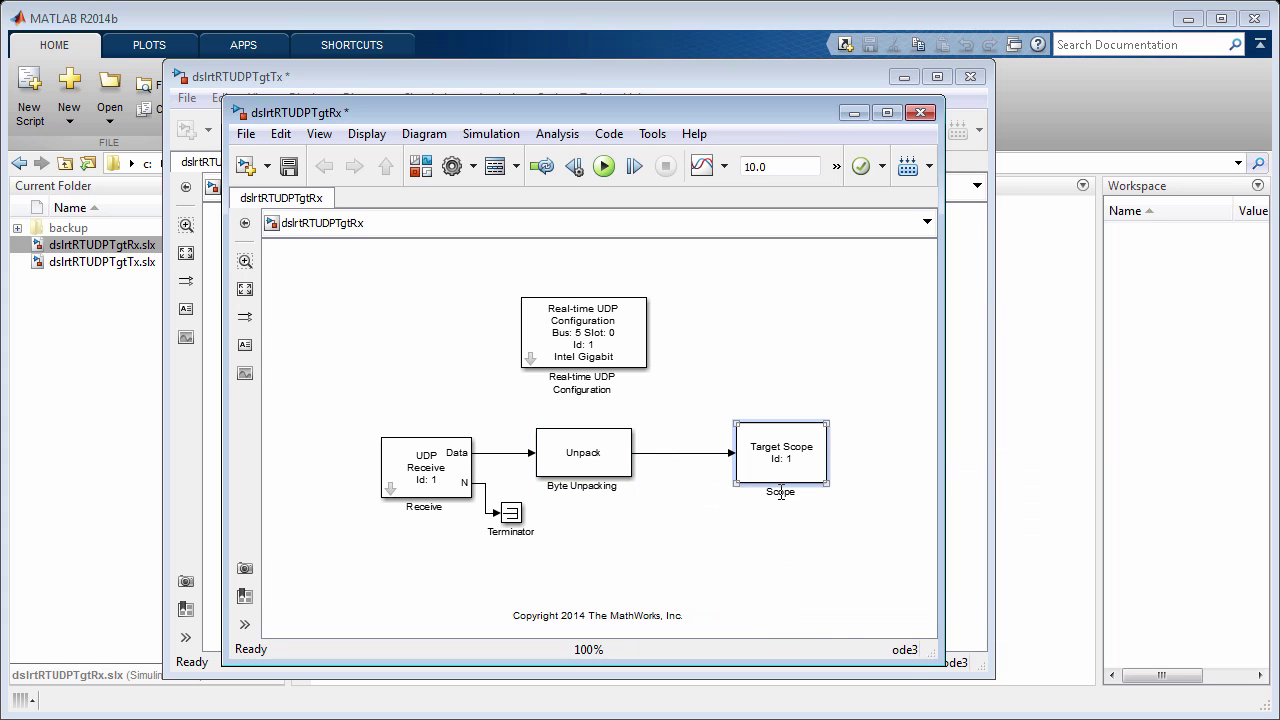
{"action": "left_click", "coordinate": [781, 558]}
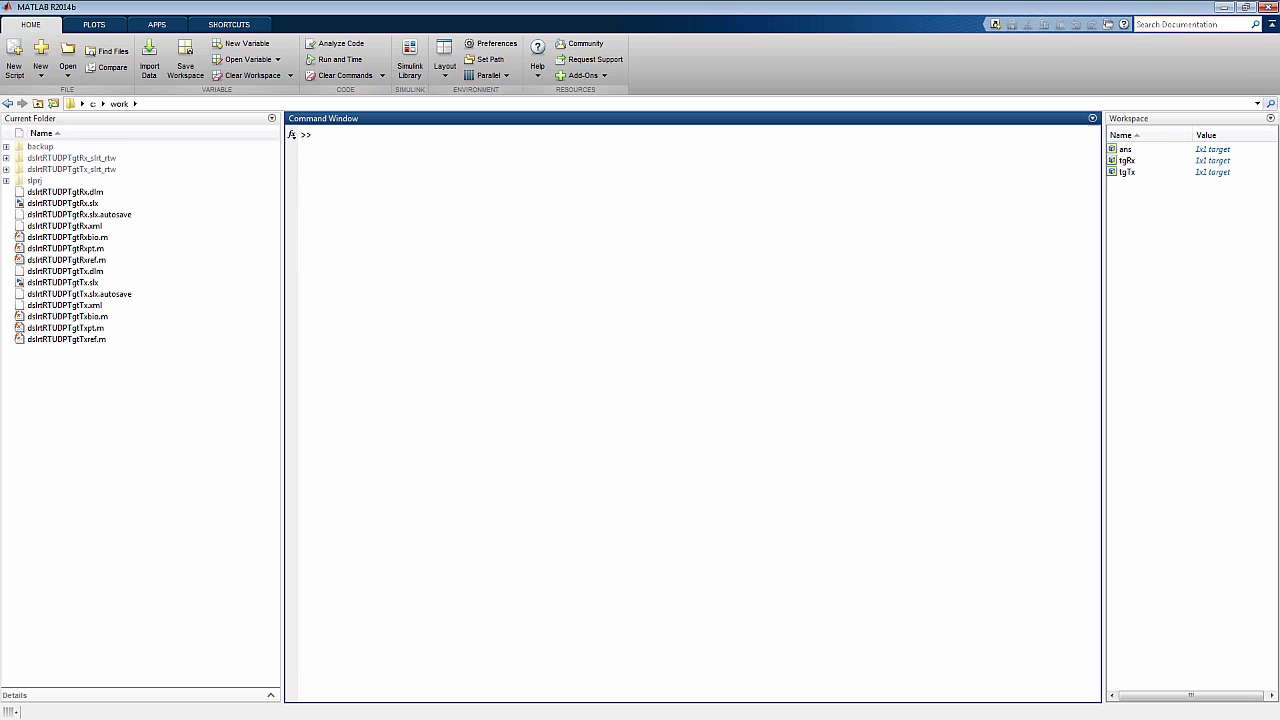
Run tgTx.start, tgRx.start and tgRx.viewTargetScreen in the Command Window
{"action": "type", "text": "tgTx.start;"}
{"action": "key", "text": "Return"}
{"action": "type", "text": "tgRx.start;"}
{"action": "key", "text": "Return"}
{"action": "type", "text": "tgRx.viewT"}
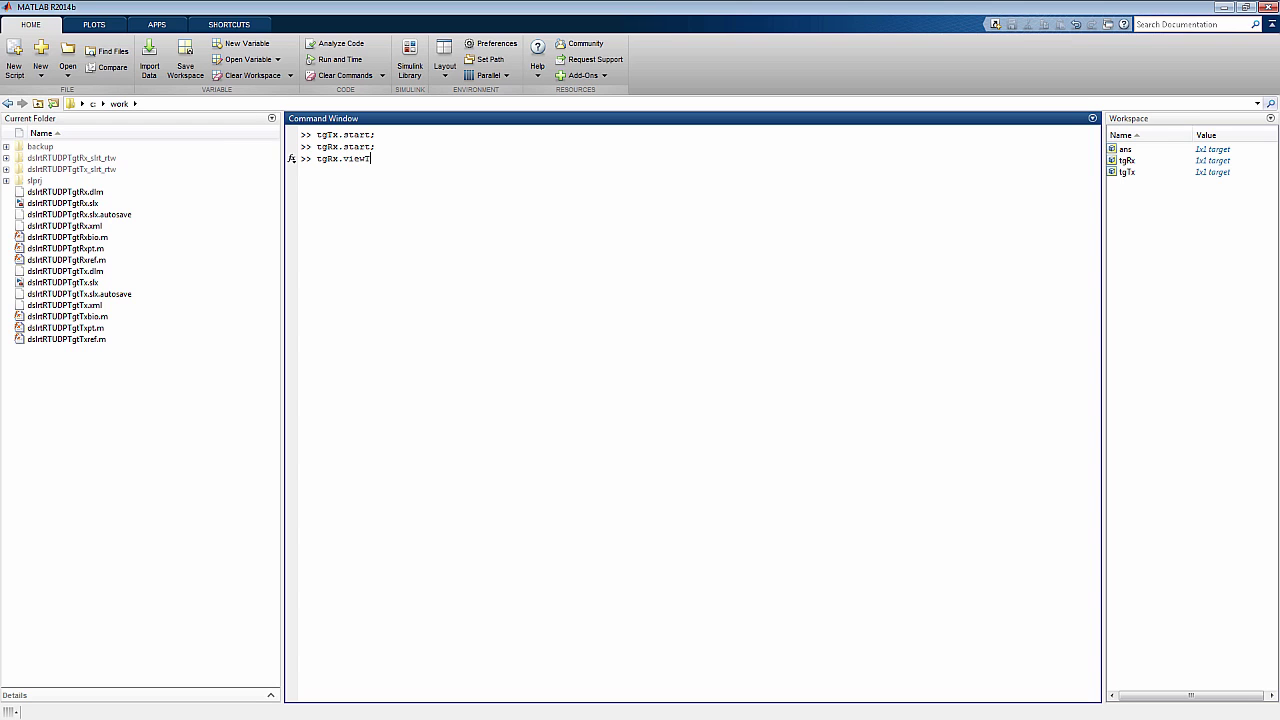
{"action": "type", "text": "argetScreen"}
{"action": "key", "text": "Return"}
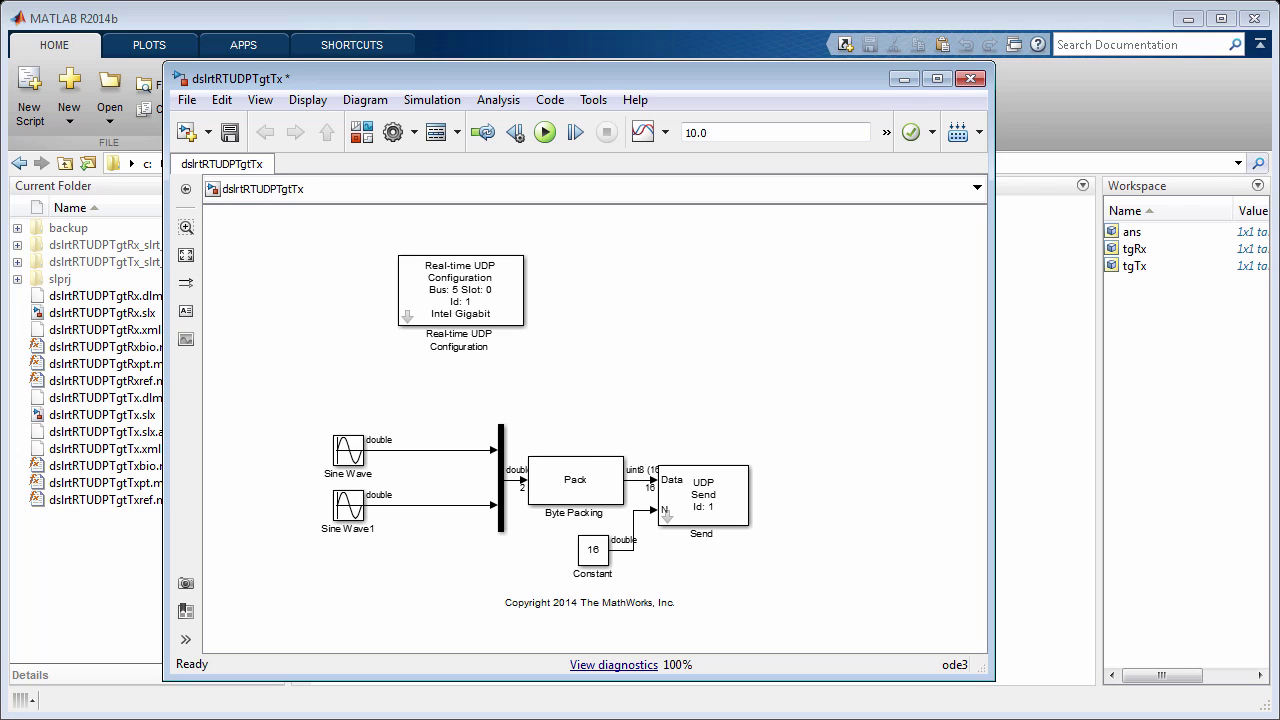
Duplicate the UDP Configuration block as device ID 2 with IP 30.30.30.3
{"action": "left_click_drag", "start_coordinate": [479, 301], "coordinate": [678, 305]}
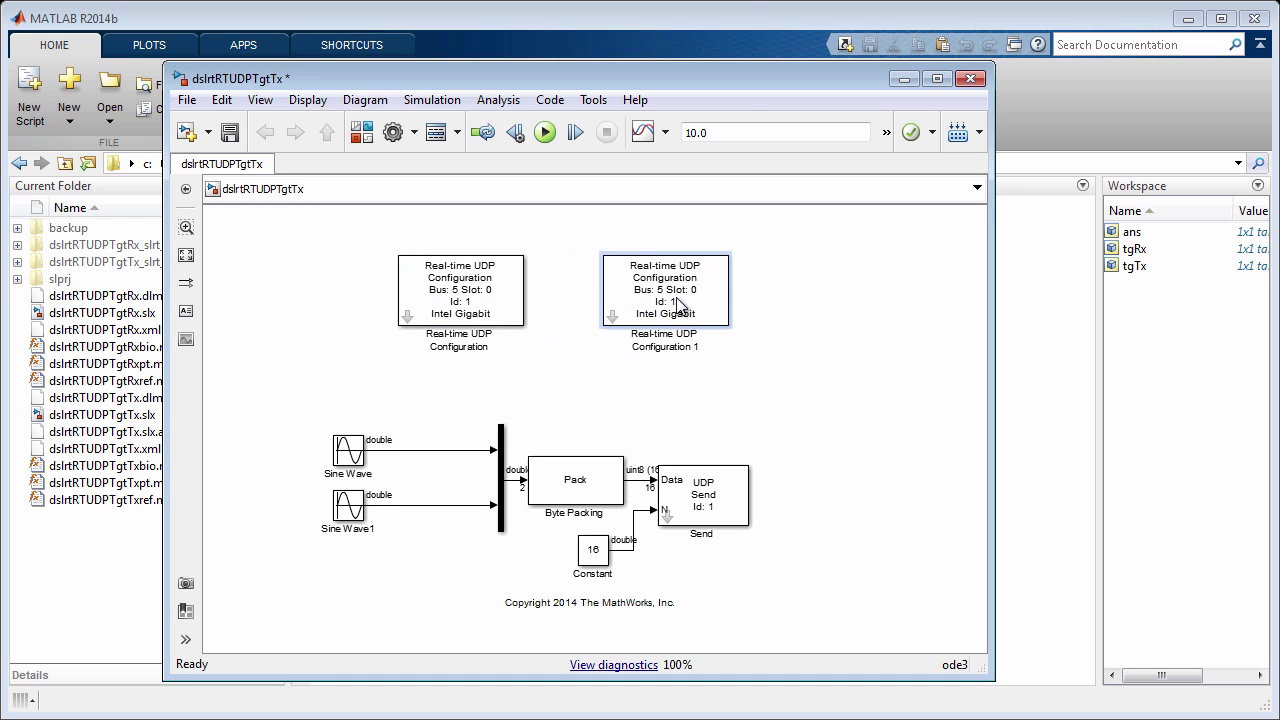
{"action": "double_click", "coordinate": [678, 305]}
{"action": "left_click", "coordinate": [1004, 164]}
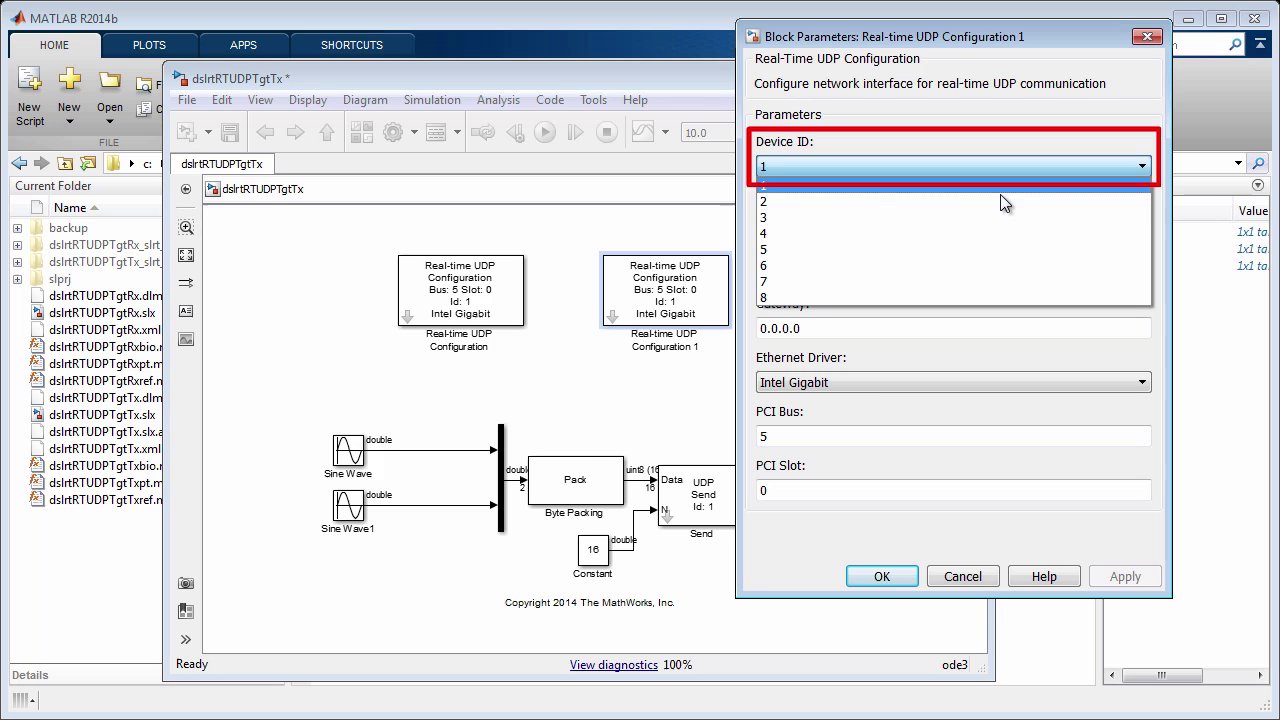
{"action": "left_click", "coordinate": [988, 203]}
{"action": "double_click", "coordinate": [951, 220]}
{"action": "left_click", "coordinate": [951, 220]}
{"action": "key", "text": "BackSpace"}
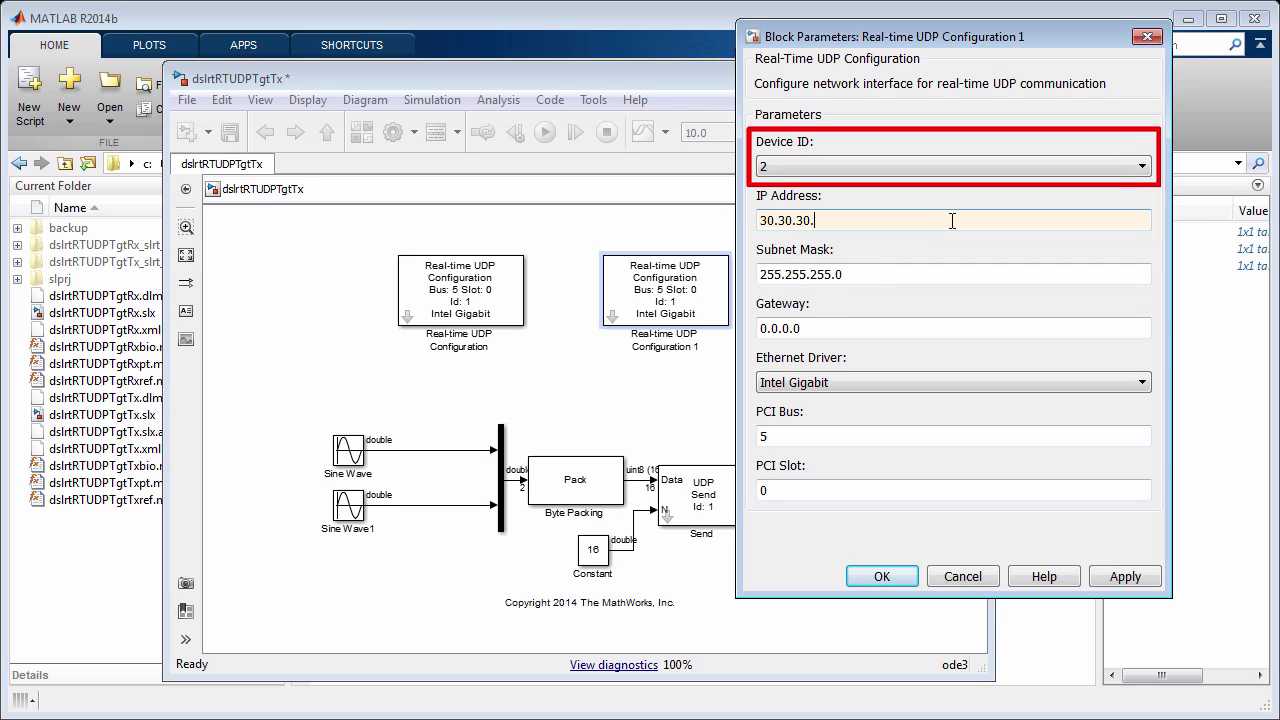
{"action": "type", "text": "3"}
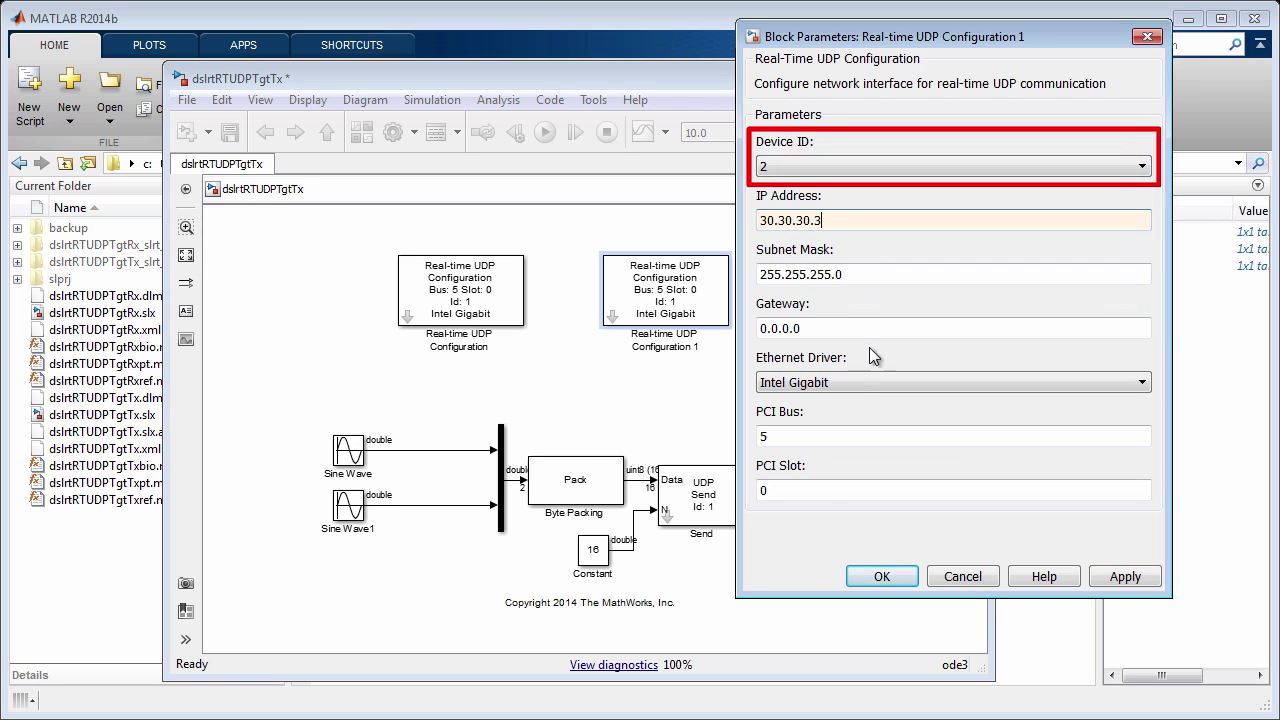
Set the new configuration's PCI slot to 1, then duplicate the Send block as Send 1
{"action": "double_click", "coordinate": [811, 490]}
{"action": "type", "text": "1"}
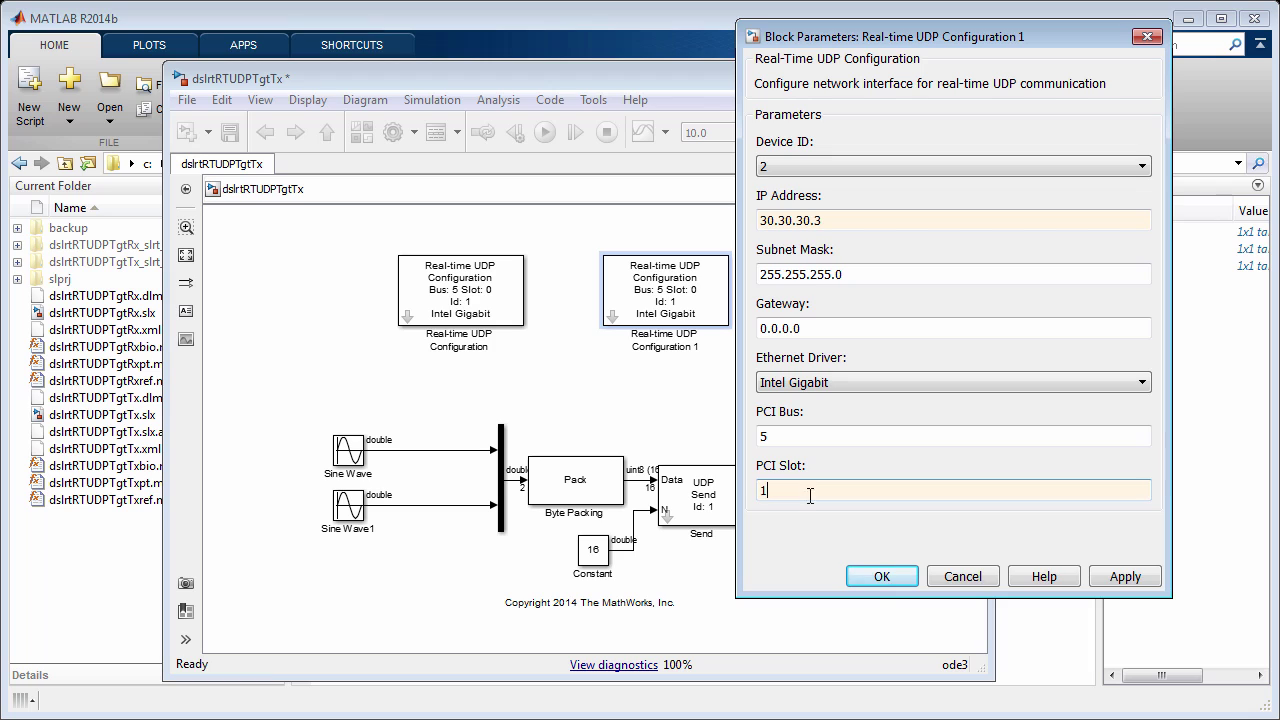
{"action": "left_click", "coordinate": [866, 578]}
{"action": "left_click_drag", "start_coordinate": [722, 510], "coordinate": [842, 595]}
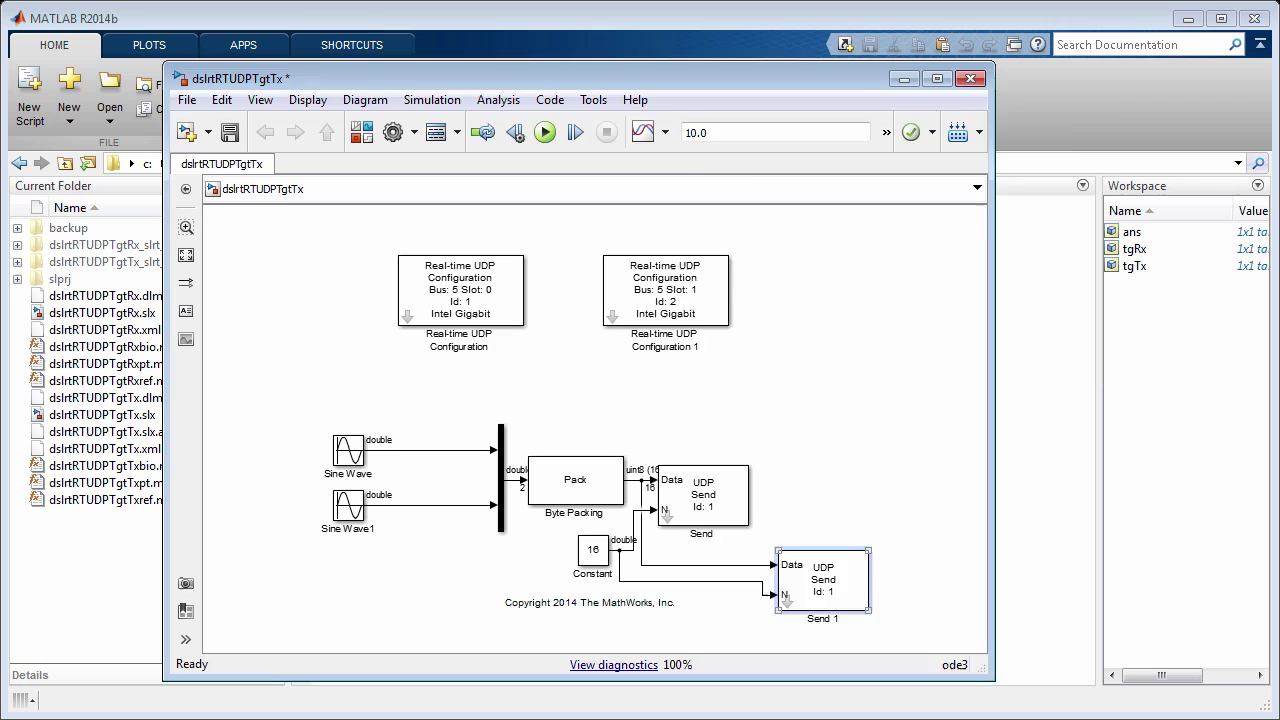
Switch the Send 1 block's Device ID to 2
{"action": "double_click", "coordinate": [822, 580]}
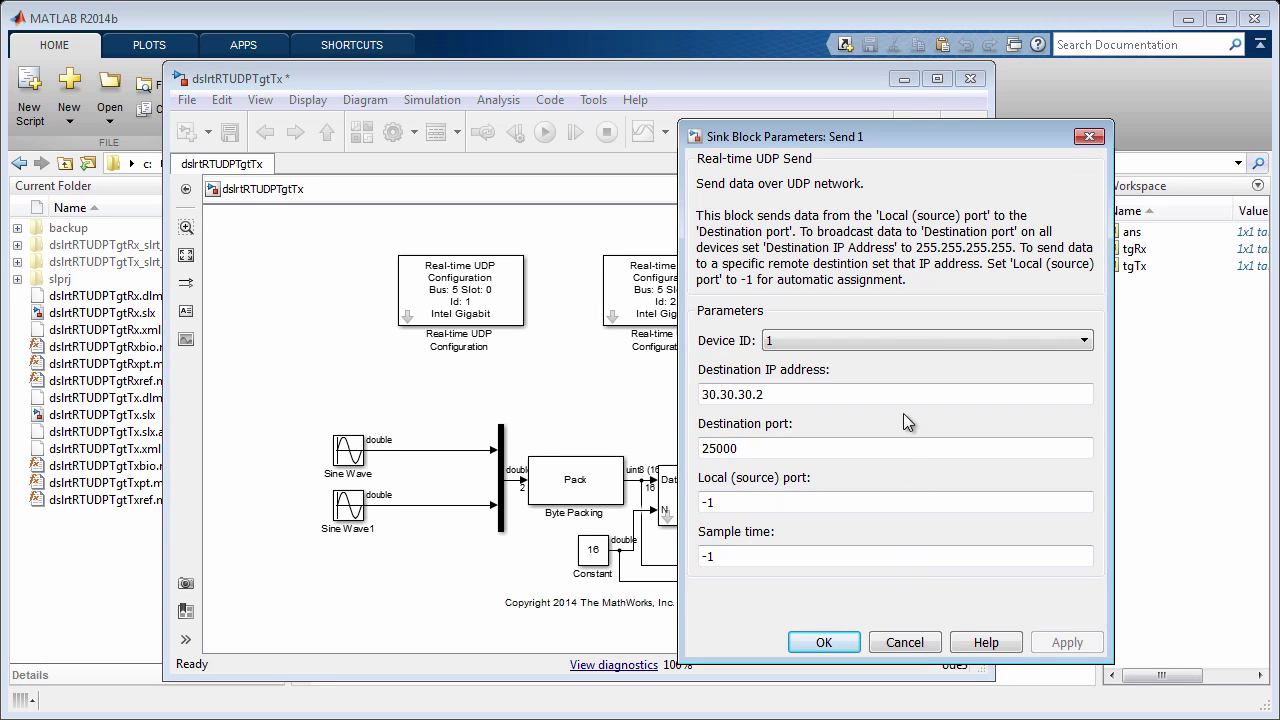
{"action": "left_click", "coordinate": [887, 335]}
{"action": "left_click", "coordinate": [879, 376]}
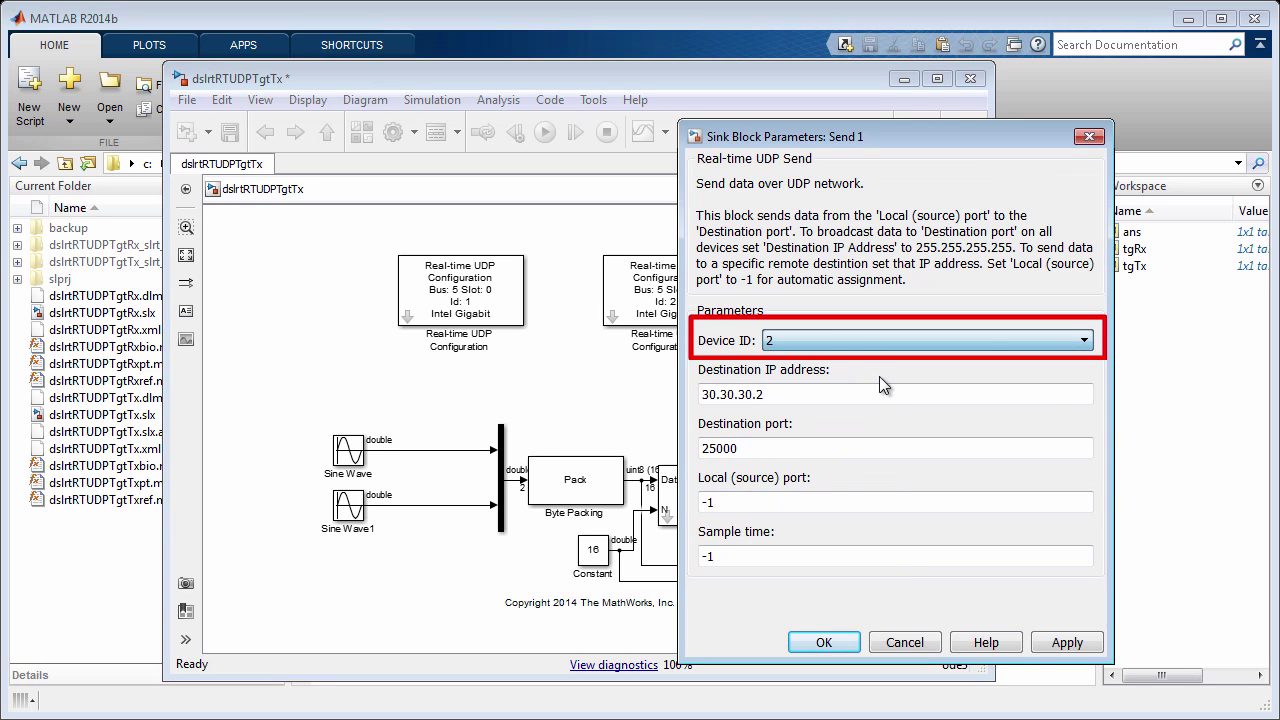